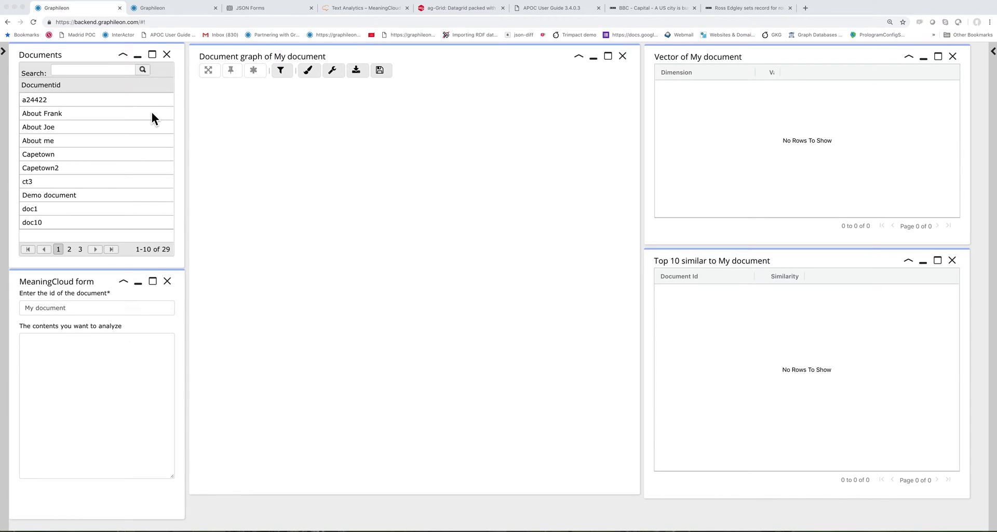
Step: Browse the JSON Forms, MeaningCloud, ag-Grid and APOC User Guide sites, highlighting 'APOC', then return to the dashboard
{"action": "left_click", "coordinate": [3, 51]}
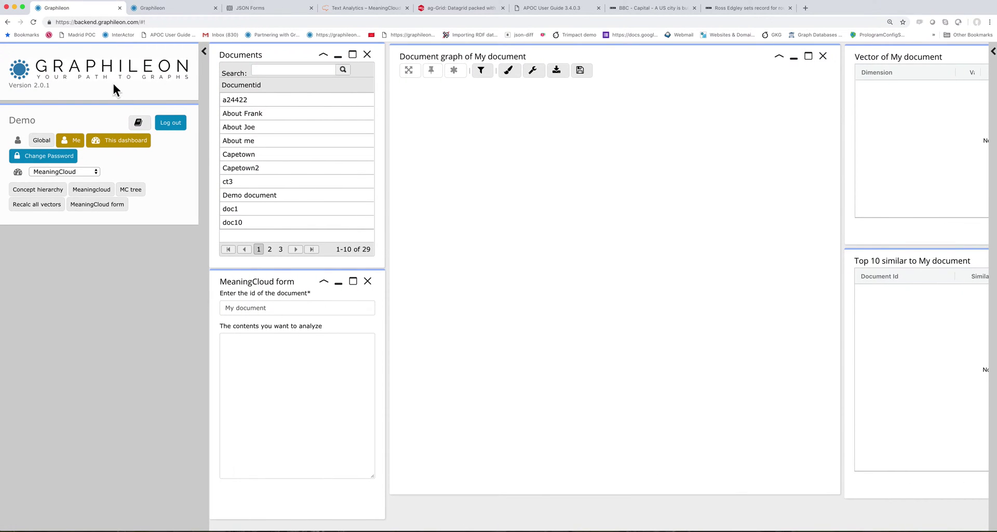
{"action": "left_click", "coordinate": [204, 52]}
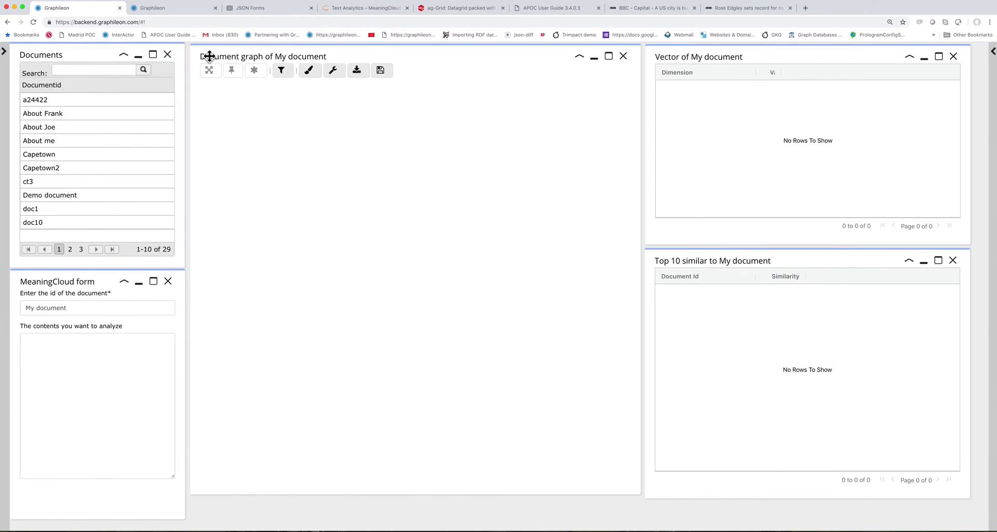
{"action": "left_click", "coordinate": [255, 11]}
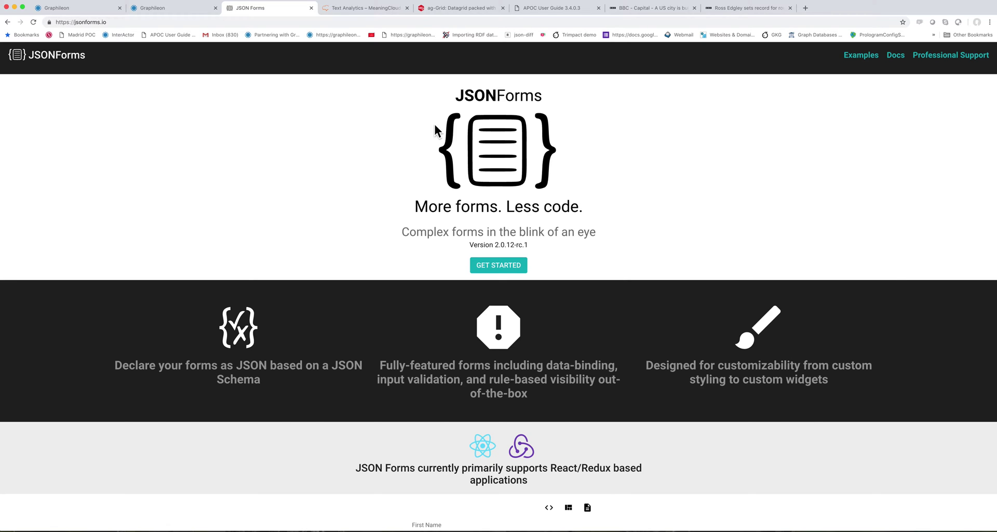
{"action": "left_click", "coordinate": [363, 8]}
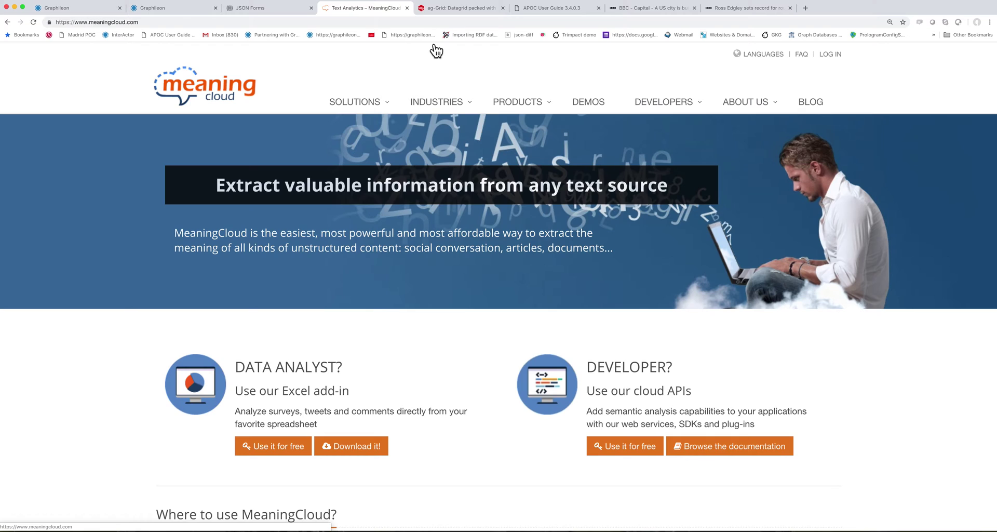
{"action": "left_click", "coordinate": [455, 9]}
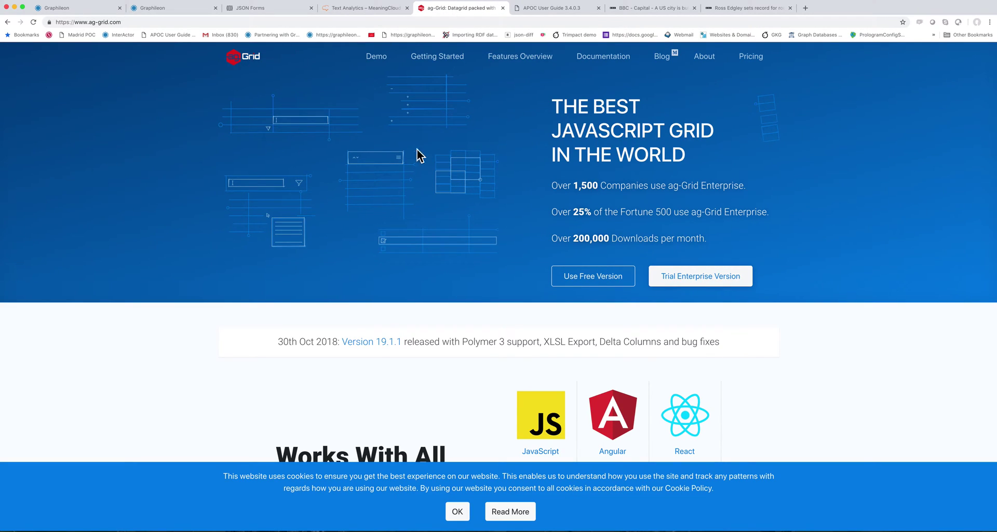
{"action": "left_click", "coordinate": [554, 16]}
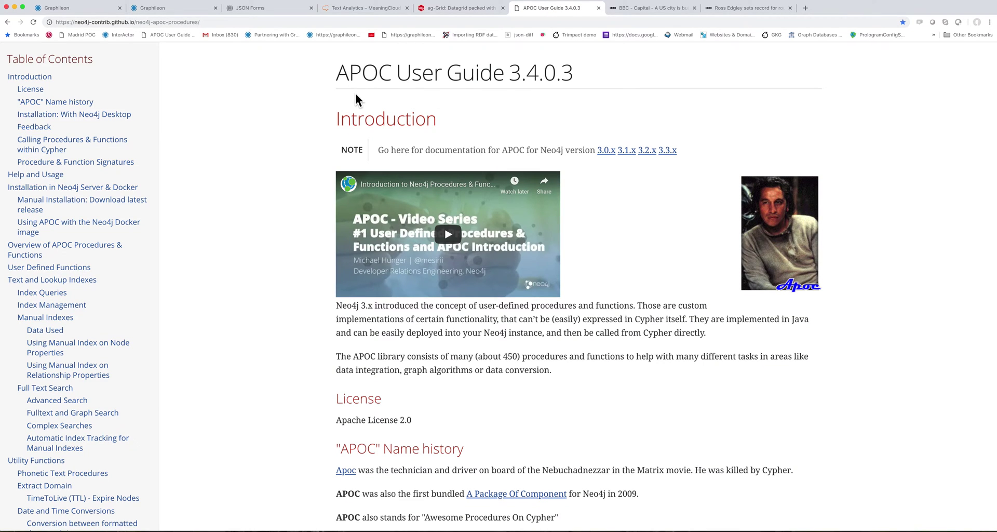
{"action": "left_click_drag", "start_coordinate": [336, 73], "coordinate": [393, 74]}
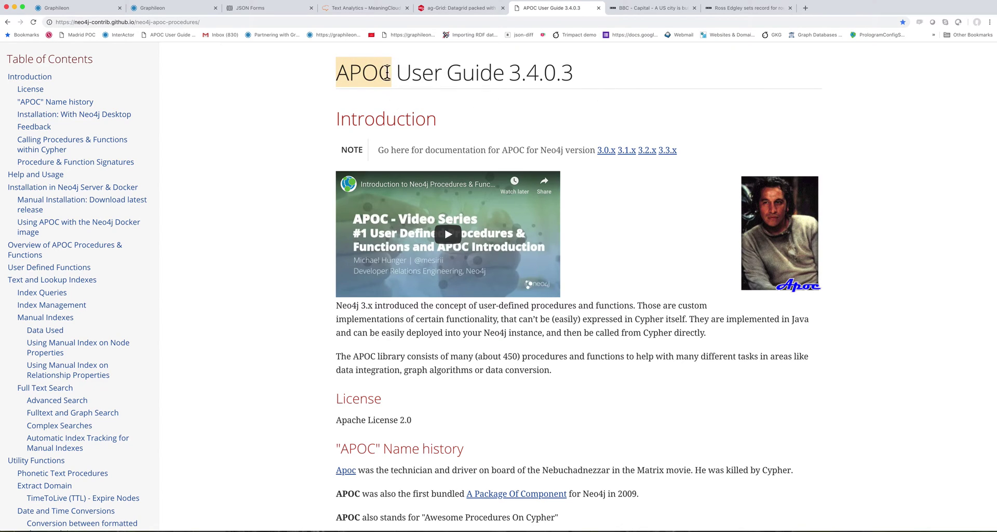
{"action": "left_click", "coordinate": [82, 8]}
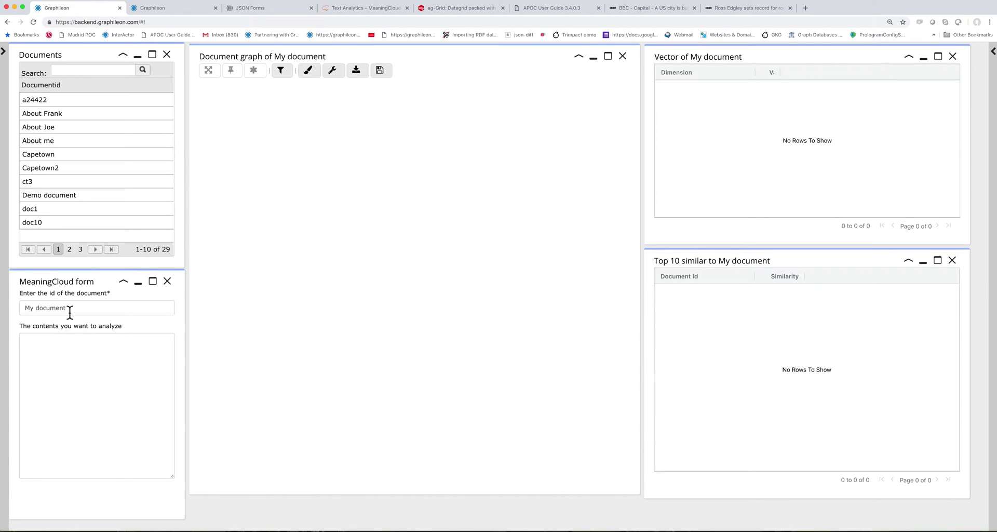
Step: Create document 'Amy' with the contents 'Amy lives in London'
{"action": "left_click", "coordinate": [29, 307]}
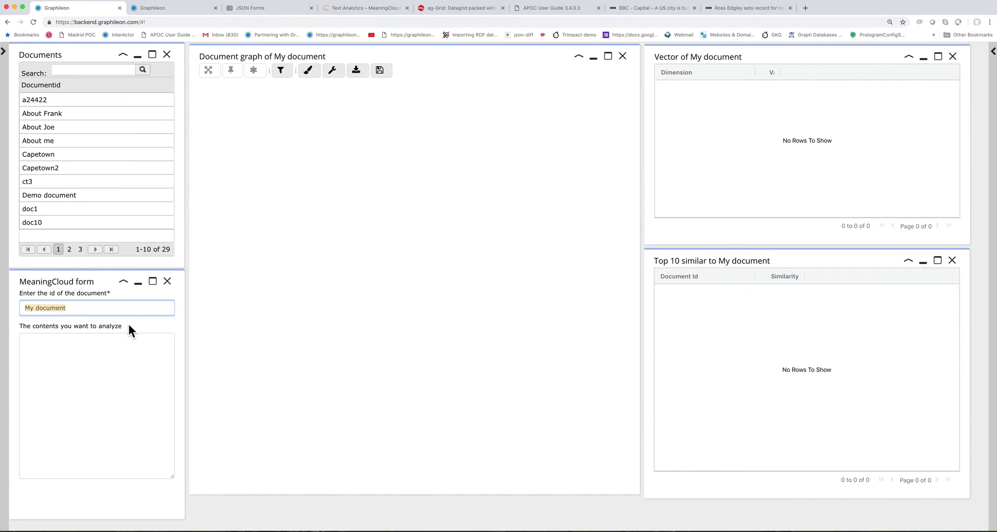
{"action": "type", "text": "Amy"}
{"action": "left_click", "coordinate": [101, 359]}
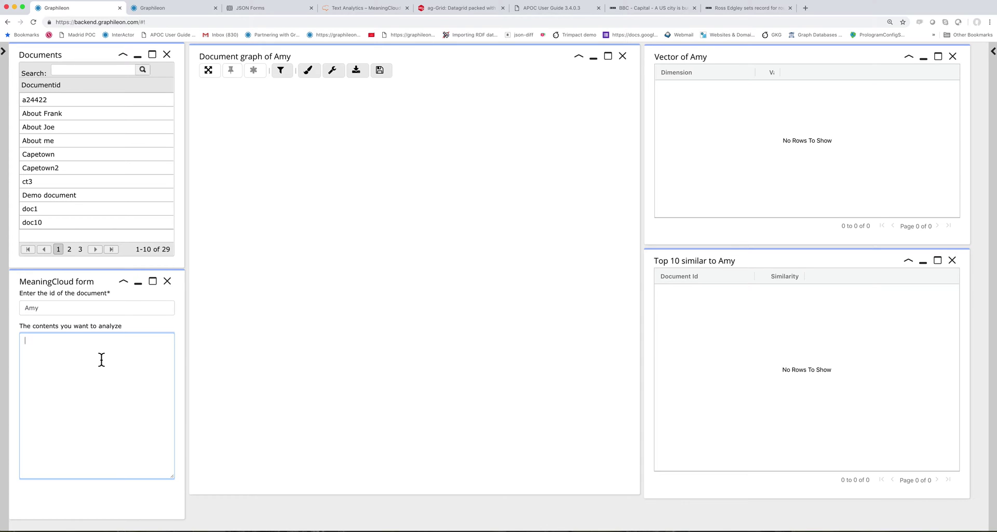
{"action": "type", "text": "Amy lives in London"}
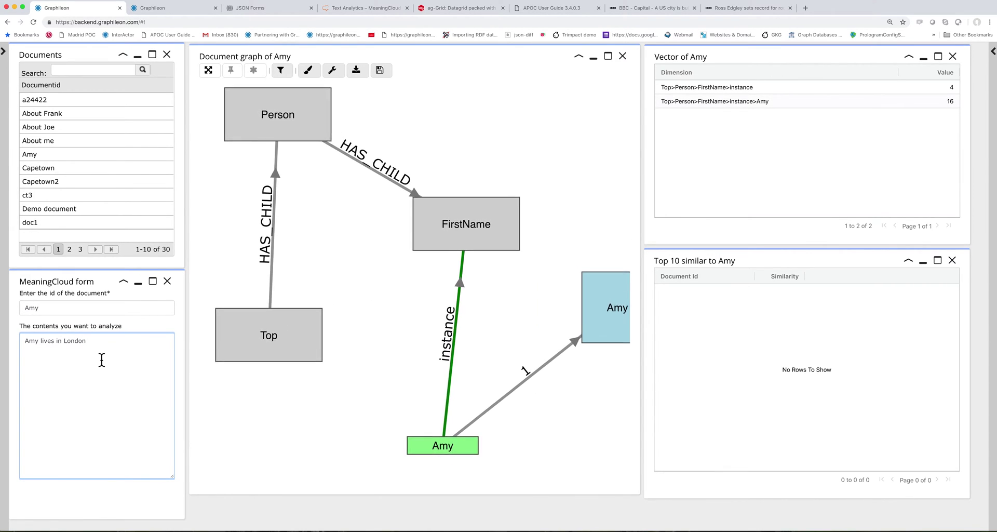
Step: Show Amy's concept graph and vector, picking out the GeoPoliticalEntity concept
{"action": "left_click", "coordinate": [45, 156]}
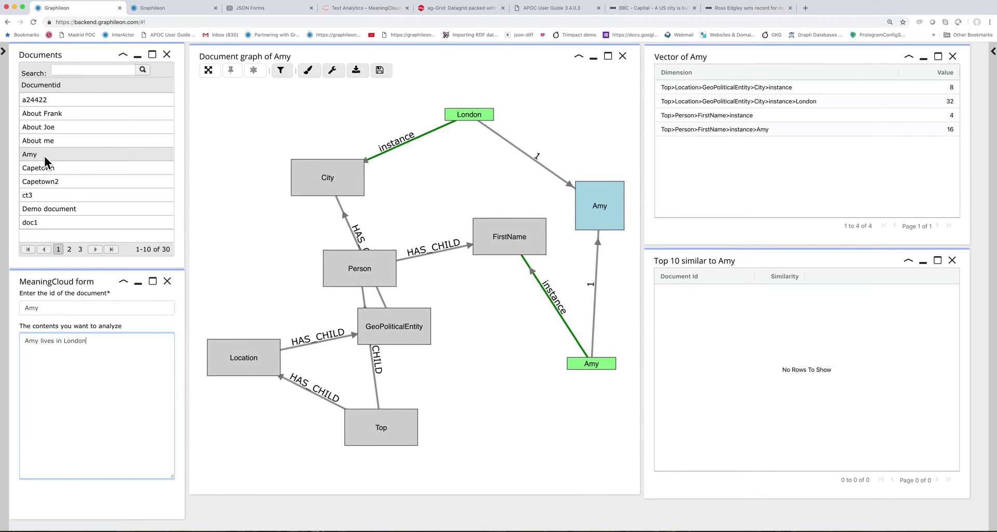
{"action": "left_click", "coordinate": [418, 334]}
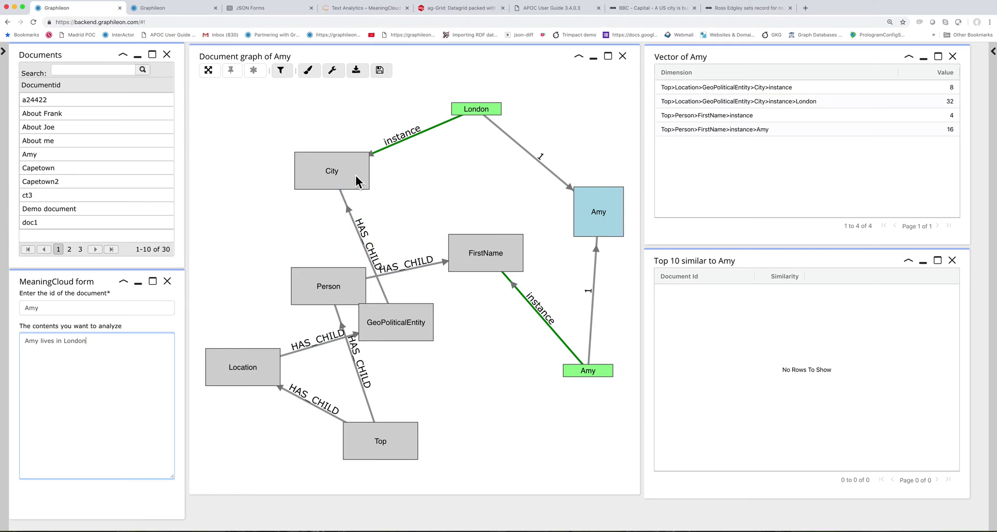
{"action": "left_click", "coordinate": [333, 70]}
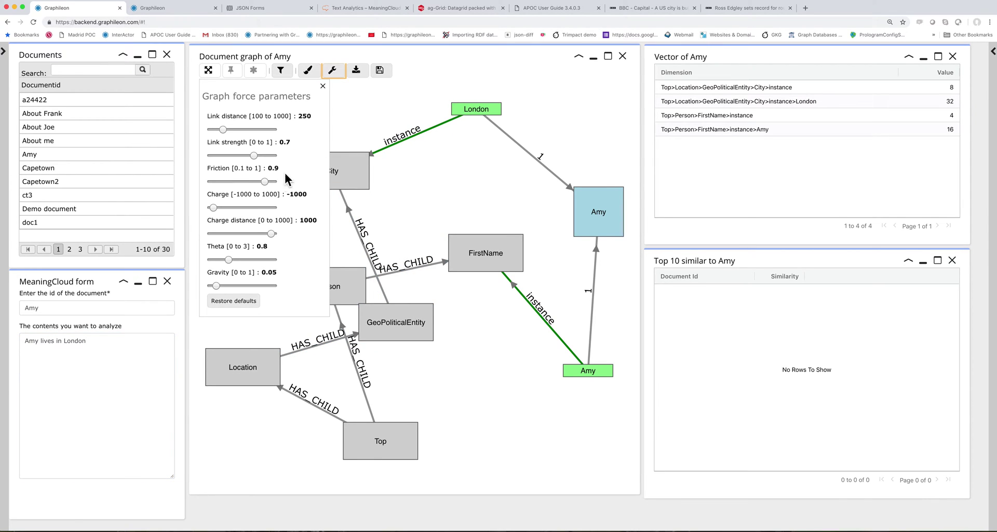
Step: Drop the graph gravity to 0 so Amy's concept graph relays out as a ring
{"action": "left_click", "coordinate": [217, 287]}
{"action": "left_click_drag", "start_coordinate": [217, 288], "coordinate": [213, 285]}
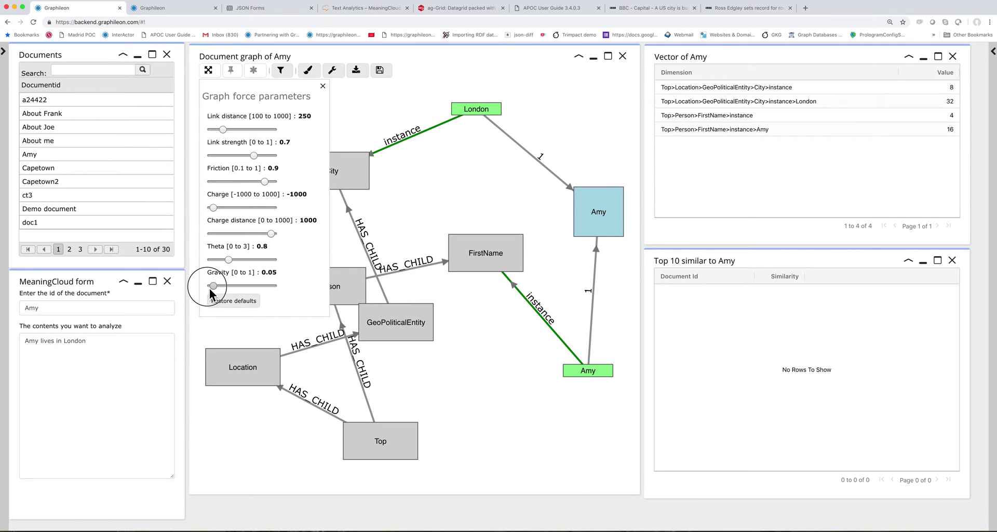
{"action": "left_click", "coordinate": [323, 86]}
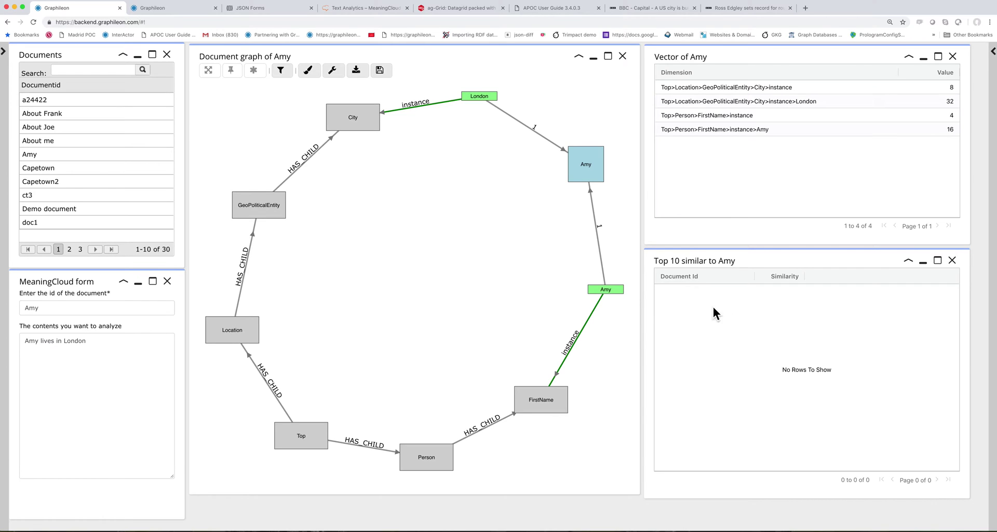
{"action": "left_click", "coordinate": [117, 348]}
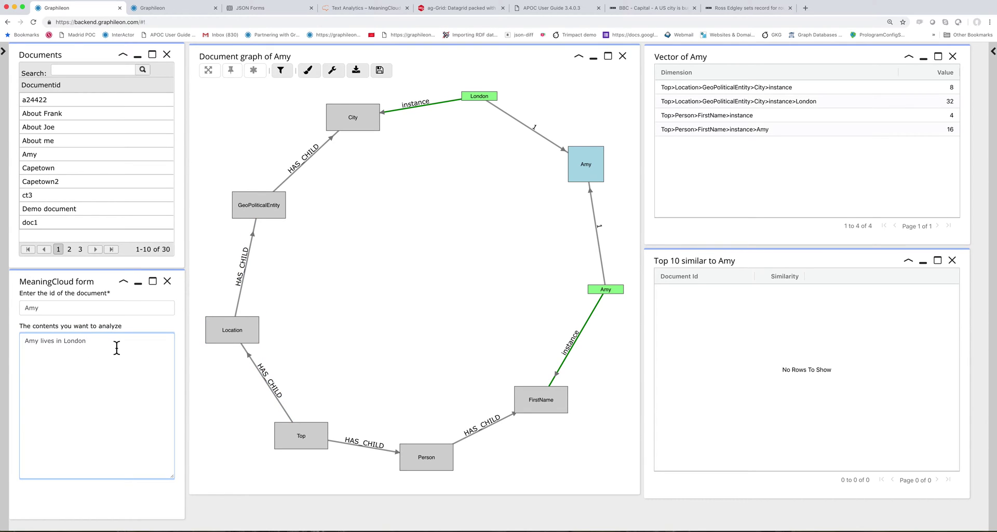
Step: Append '. She loves to eat sushi.' to Amy's text and inspect the new CookedPlate concept
{"action": "type", "text": ". She loves to ea"}
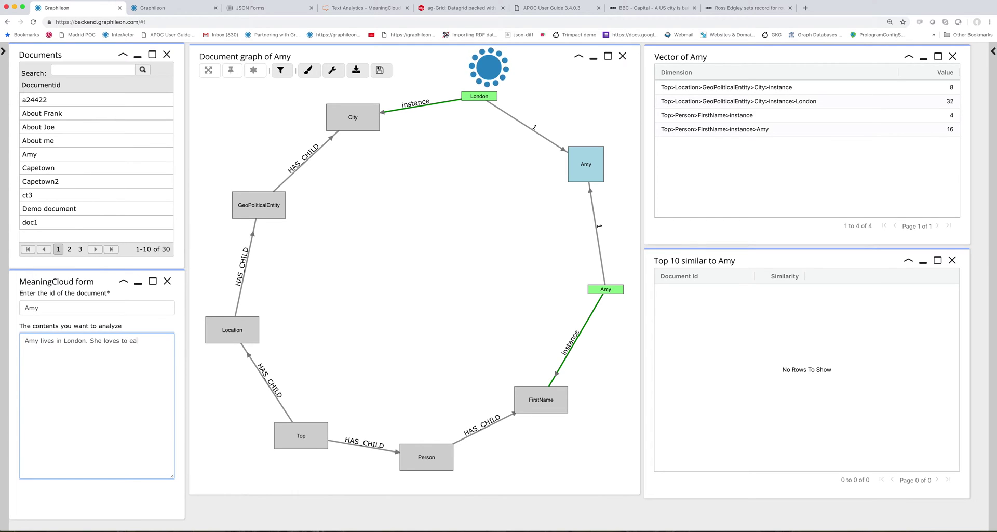
{"action": "type", "text": "t sushi"}
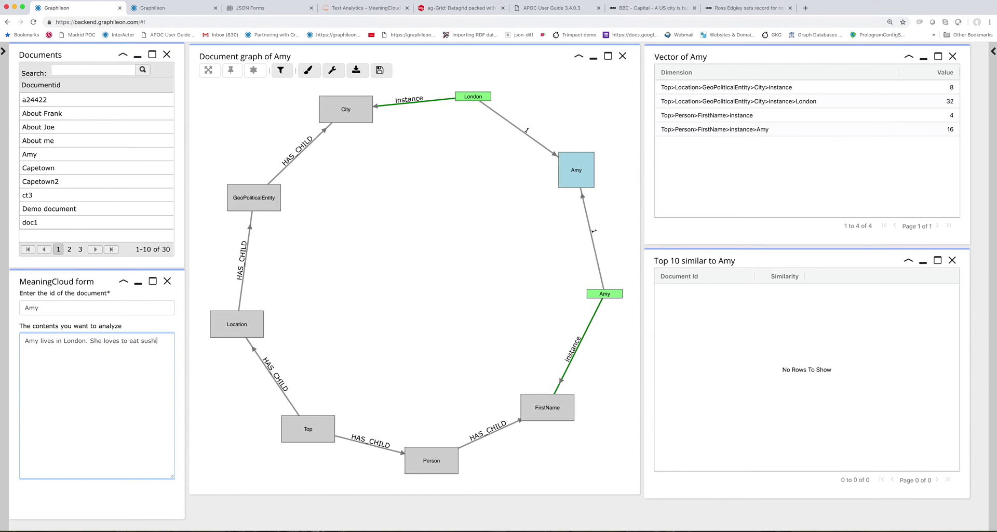
{"action": "type", "text": "."}
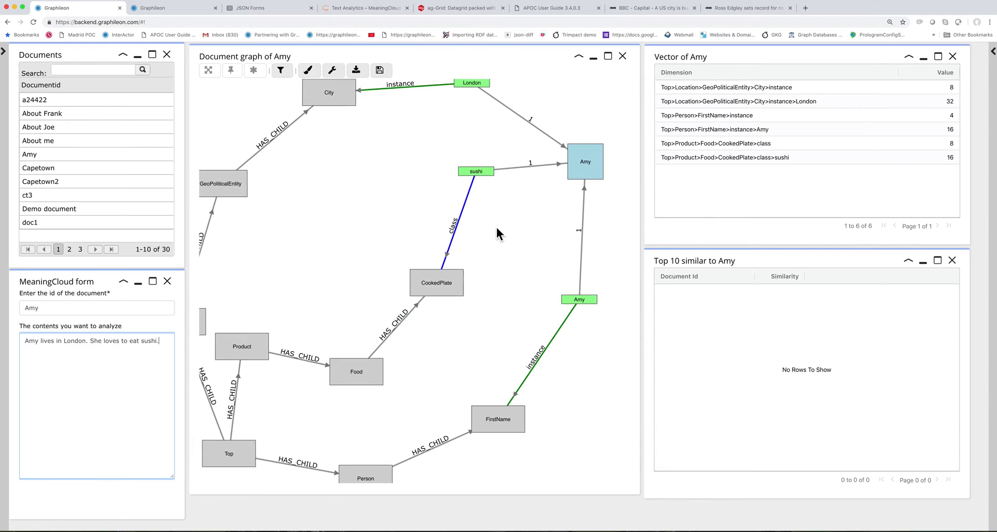
{"action": "left_click", "coordinate": [460, 229]}
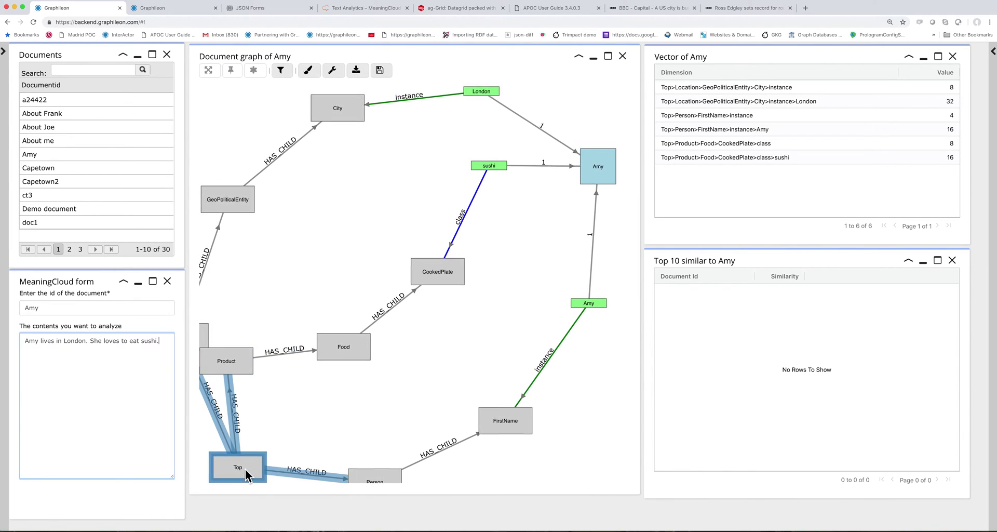
{"action": "scroll", "coordinate": [535, 217], "scroll_direction": "down", "scroll_amount": 3}
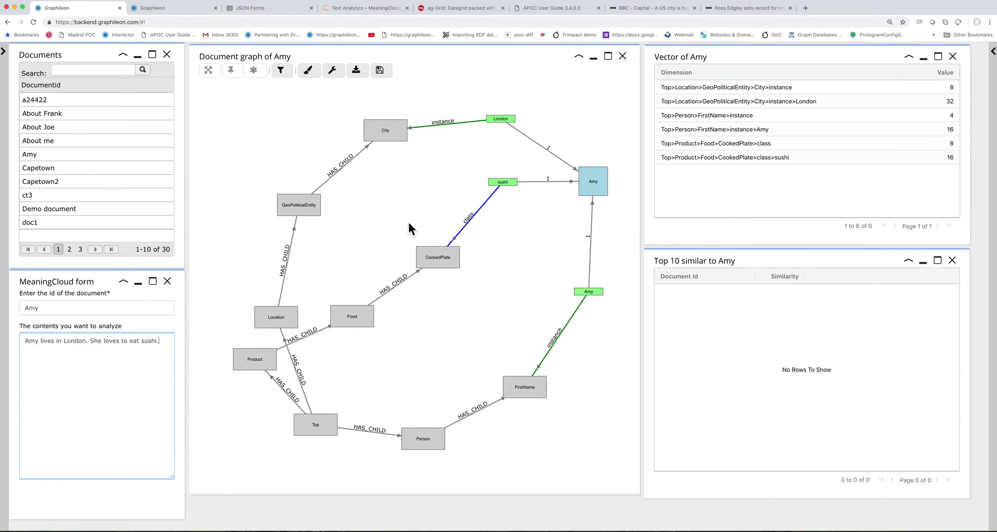
Step: On the meaningcloud workflow graph, edit the MeaningCloud form node, review its schema properties and save
{"action": "left_click", "coordinate": [170, 8]}
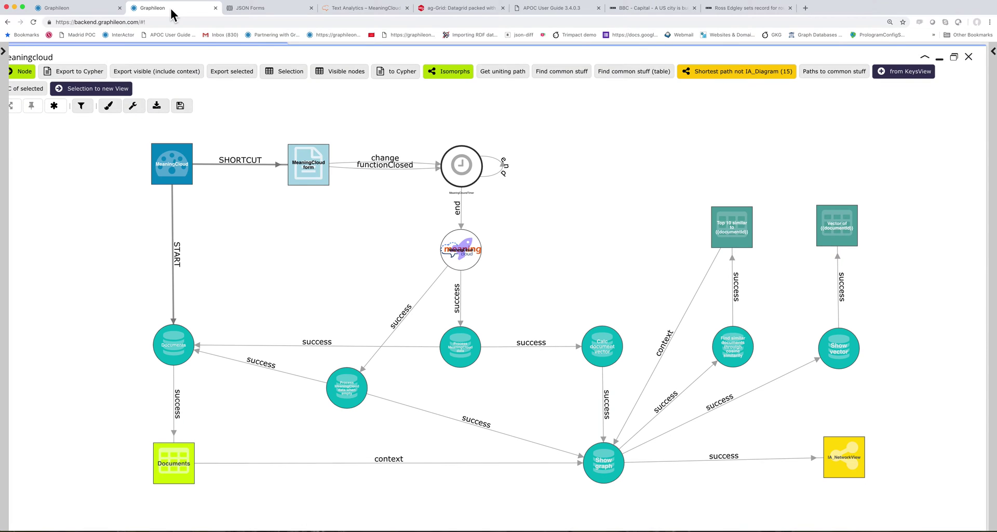
{"action": "right_click", "coordinate": [309, 175]}
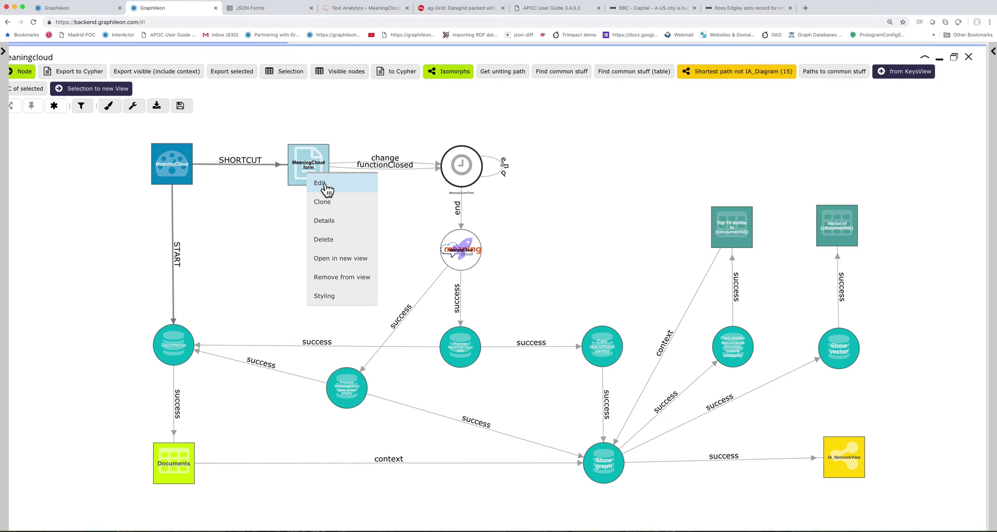
{"action": "left_click", "coordinate": [326, 186]}
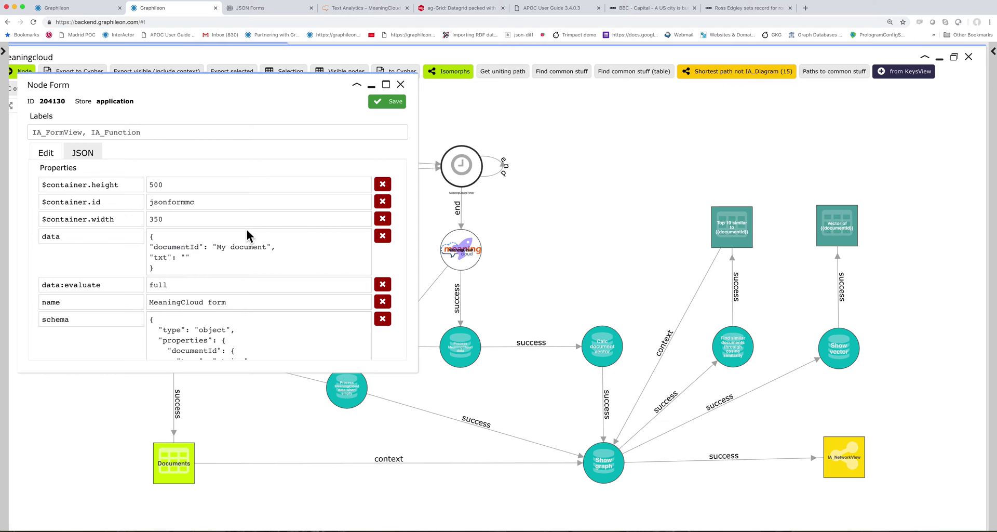
{"action": "scroll", "coordinate": [247, 230], "scroll_direction": "down", "scroll_amount": 5}
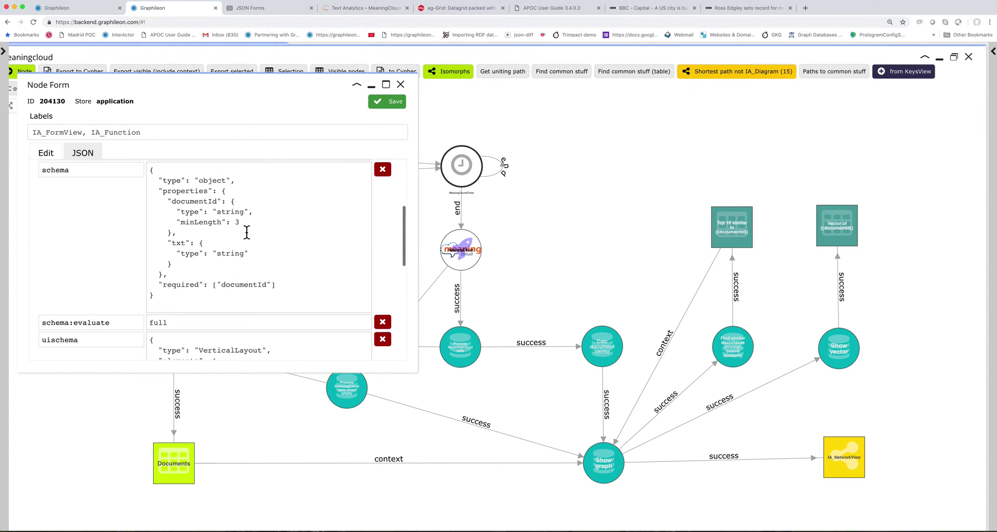
{"action": "scroll", "coordinate": [247, 232], "scroll_direction": "down", "scroll_amount": 10}
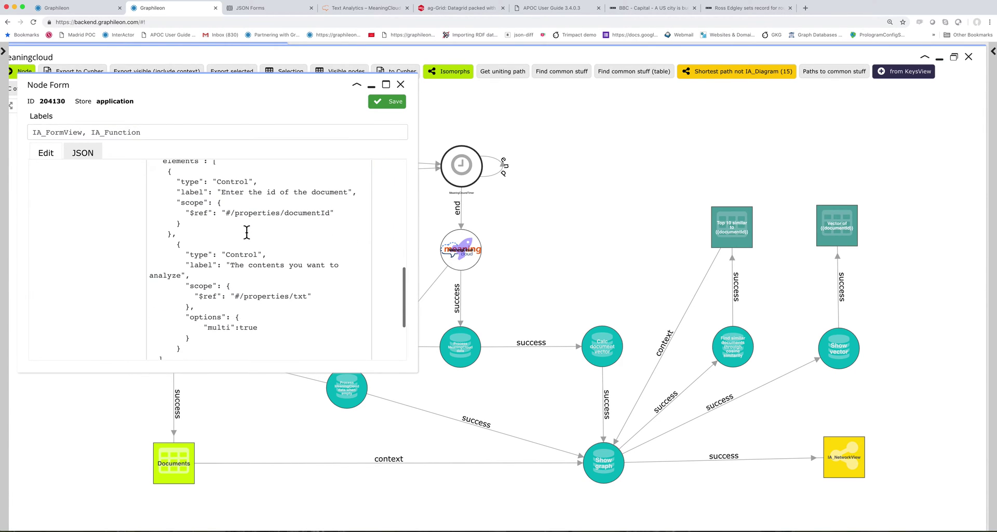
{"action": "scroll", "coordinate": [247, 232], "scroll_direction": "down", "scroll_amount": 5}
{"action": "scroll", "coordinate": [244, 232], "scroll_direction": "up", "scroll_amount": 15}
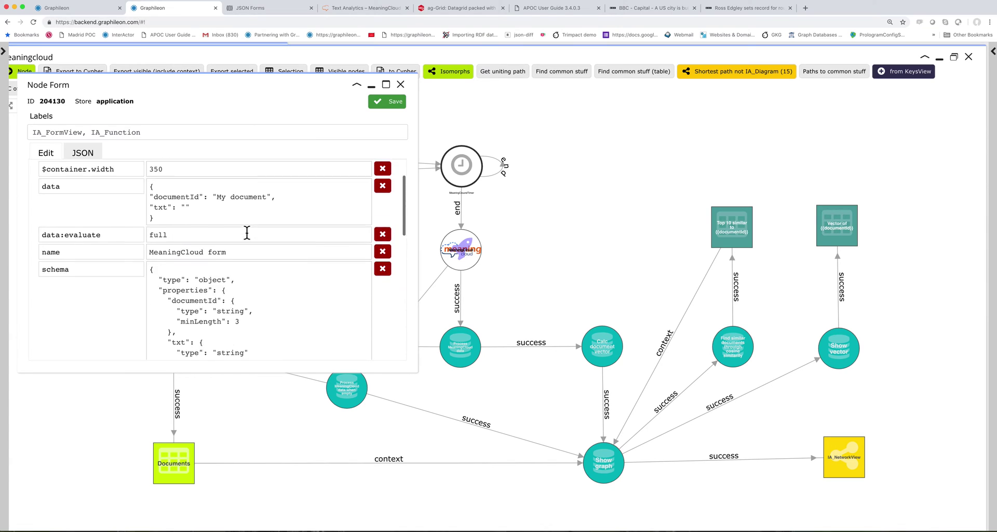
{"action": "left_click", "coordinate": [396, 102]}
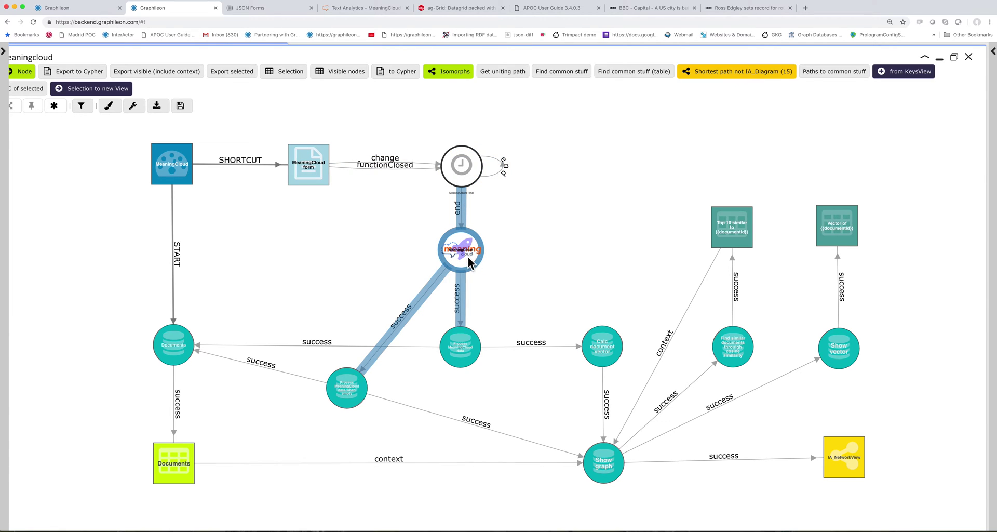
{"action": "right_click", "coordinate": [465, 254]}
Step: Dismiss the MeaningCloud node's actions and close its request settings form
{"action": "left_click", "coordinate": [481, 264]}
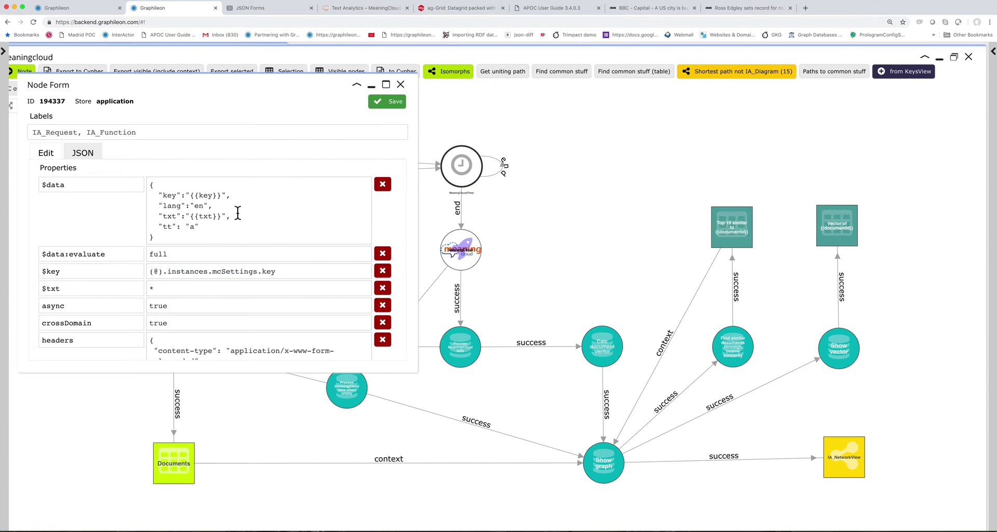
{"action": "scroll", "coordinate": [238, 213], "scroll_direction": "down", "scroll_amount": 3}
{"action": "scroll", "coordinate": [244, 213], "scroll_direction": "down", "scroll_amount": 2}
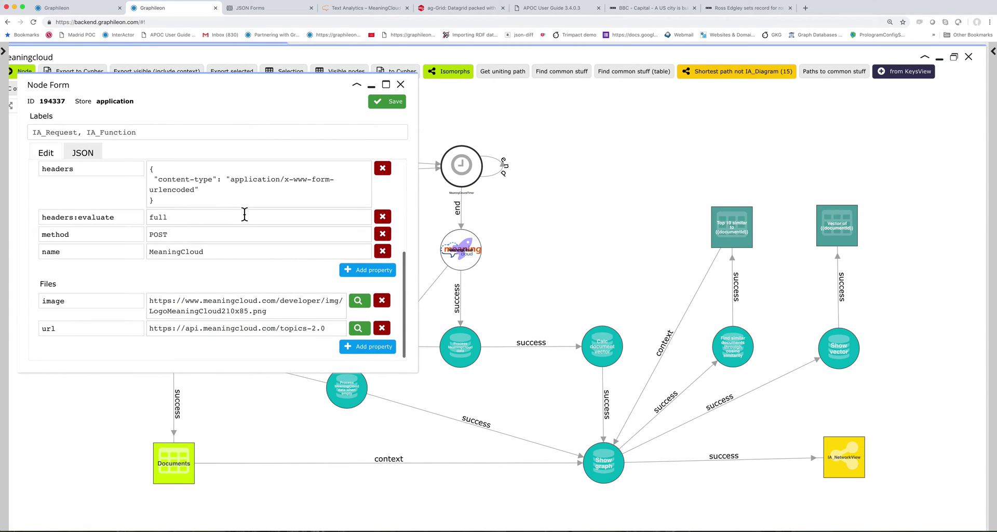
{"action": "scroll", "coordinate": [244, 213], "scroll_direction": "up", "scroll_amount": 5}
{"action": "left_click", "coordinate": [401, 85]}
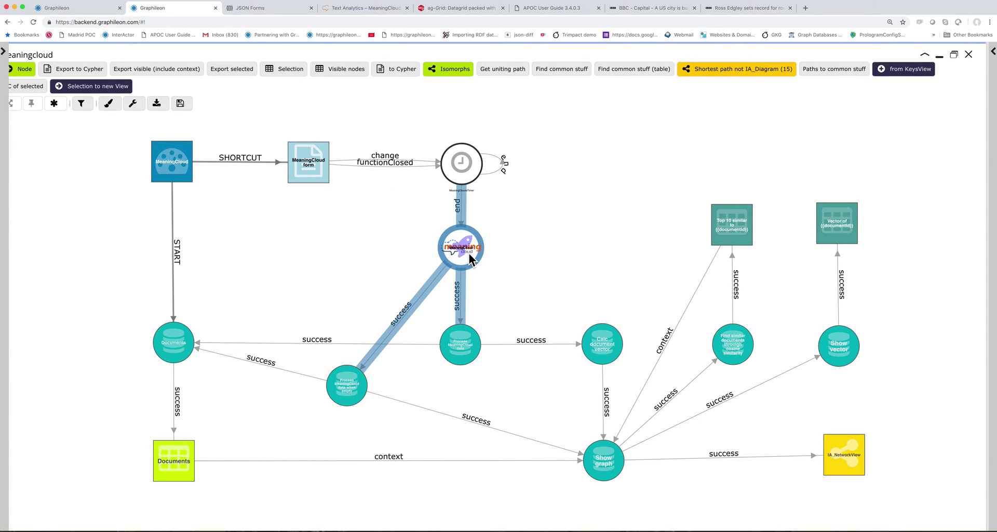
Step: Review the Process MeaningCloud data query, highlighting the FOUND_IN MERGE line, then close it
{"action": "right_click", "coordinate": [460, 338]}
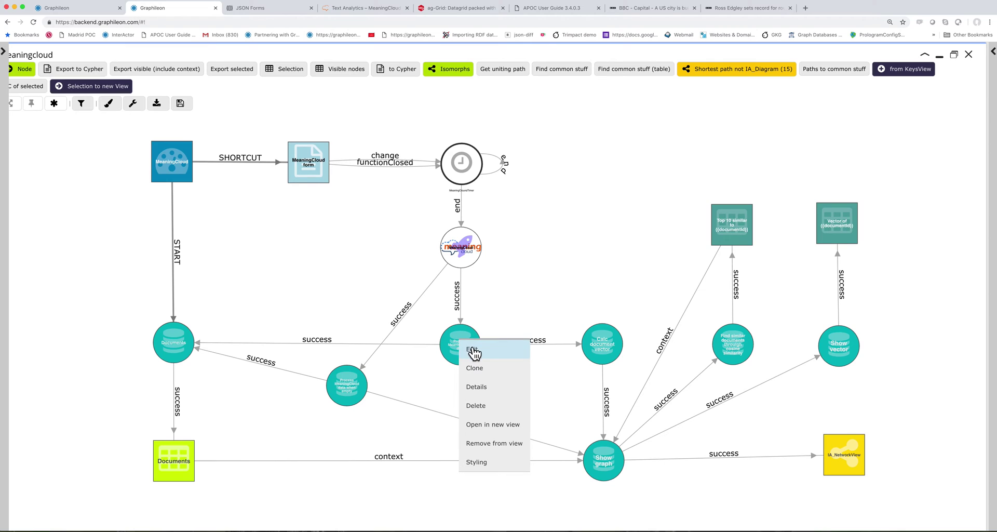
{"action": "left_click", "coordinate": [473, 349]}
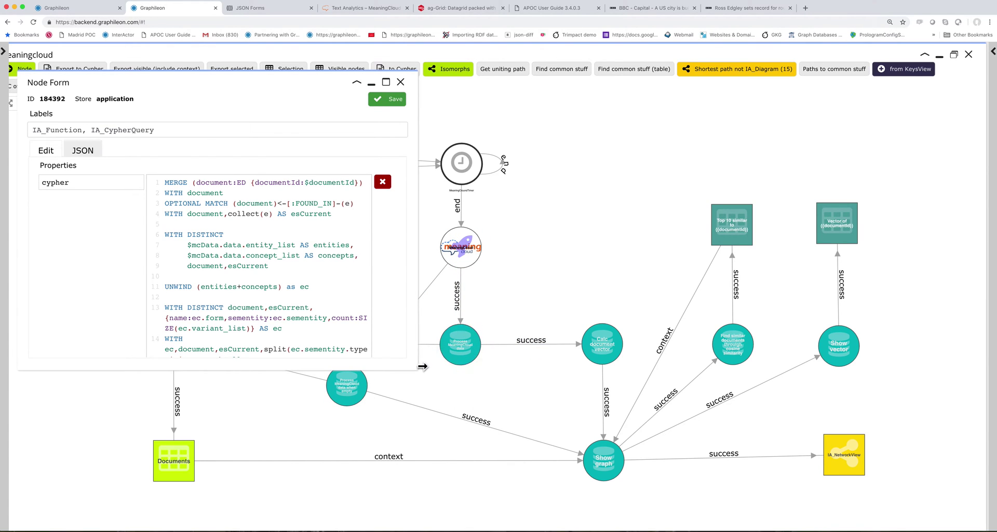
{"action": "left_click_drag", "start_coordinate": [422, 373], "coordinate": [655, 519]}
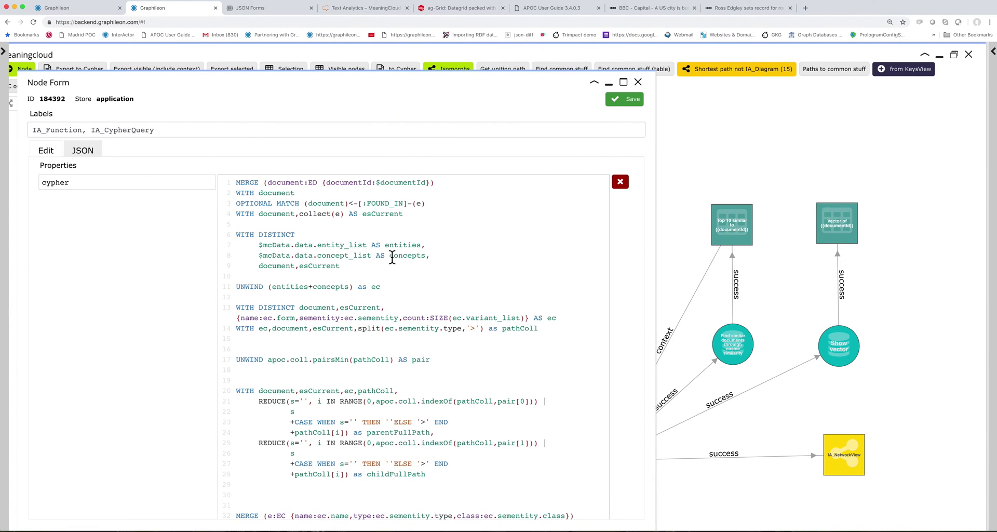
{"action": "scroll", "coordinate": [391, 256], "scroll_direction": "down", "scroll_amount": 10}
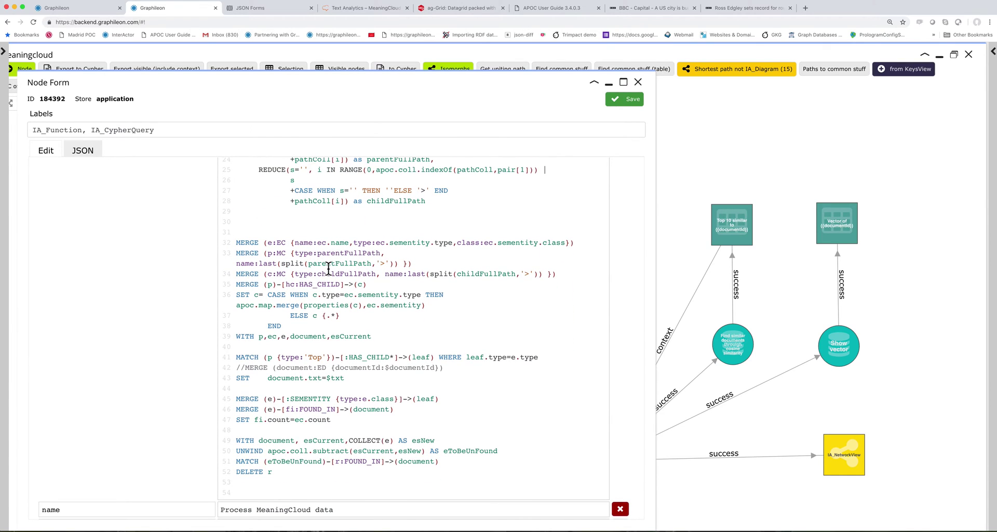
{"action": "scroll", "coordinate": [331, 267], "scroll_direction": "down", "scroll_amount": 2}
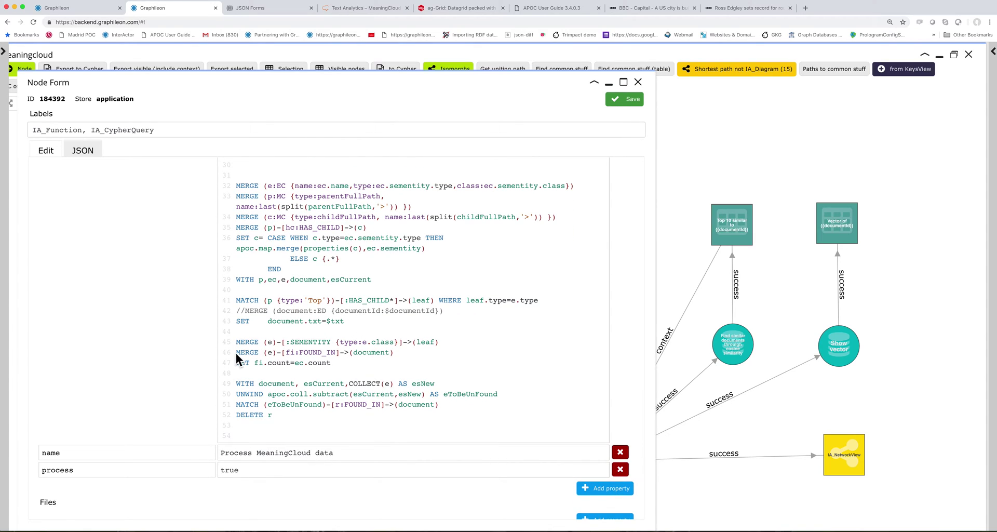
{"action": "left_click", "coordinate": [369, 356]}
{"action": "left_click_drag", "start_coordinate": [369, 355], "coordinate": [235, 352]}
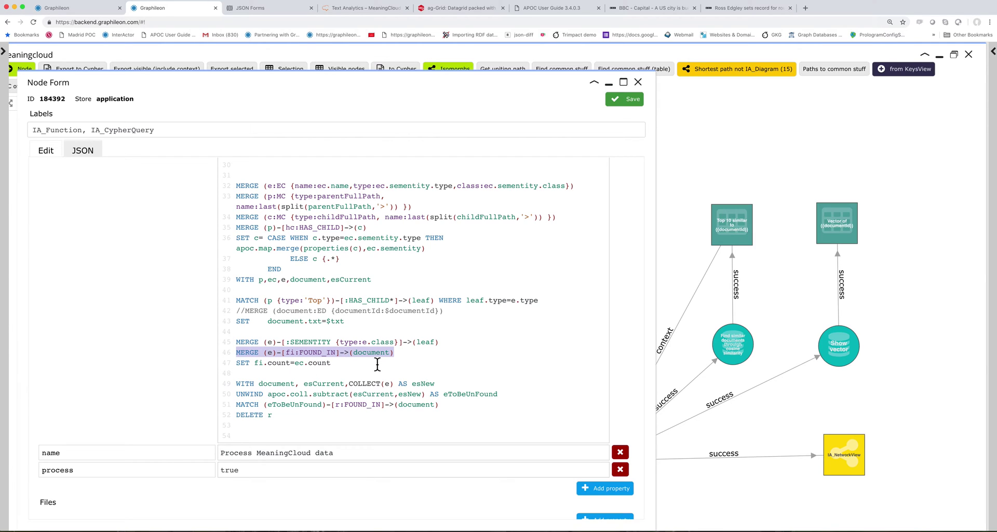
{"action": "left_click", "coordinate": [639, 83]}
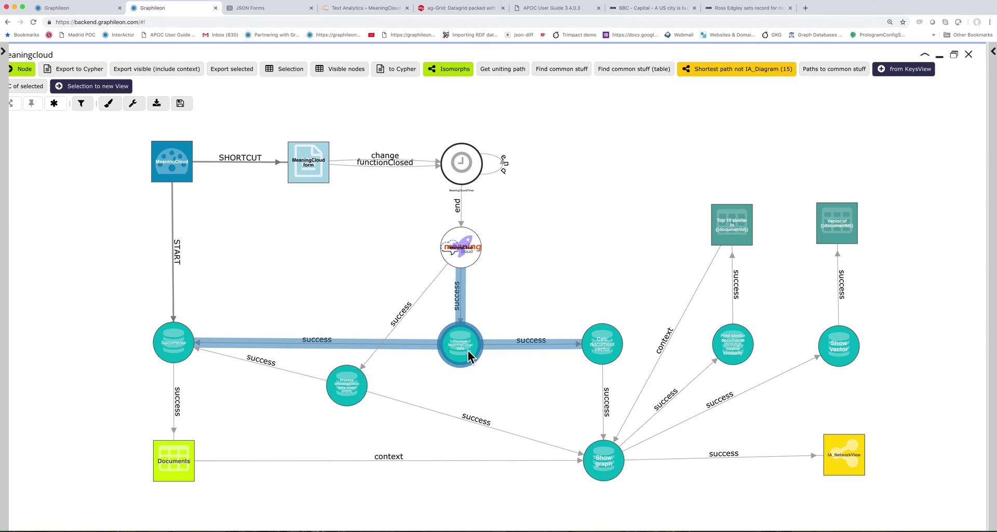
Step: Edit the Calc document vector node and highlight its SET document.vector line
{"action": "scroll", "coordinate": [466, 354], "scroll_direction": "up", "scroll_amount": 5}
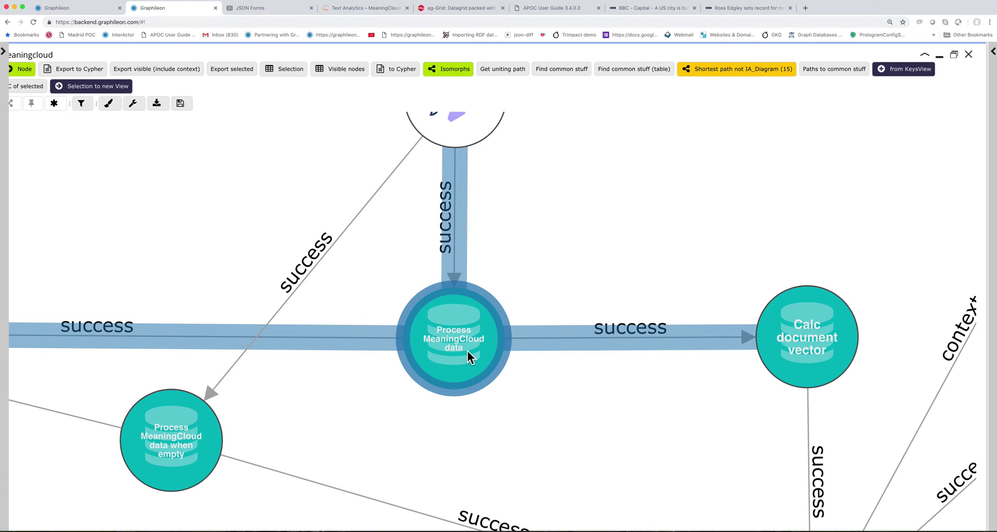
{"action": "scroll", "coordinate": [727, 360], "scroll_direction": "down", "scroll_amount": 3}
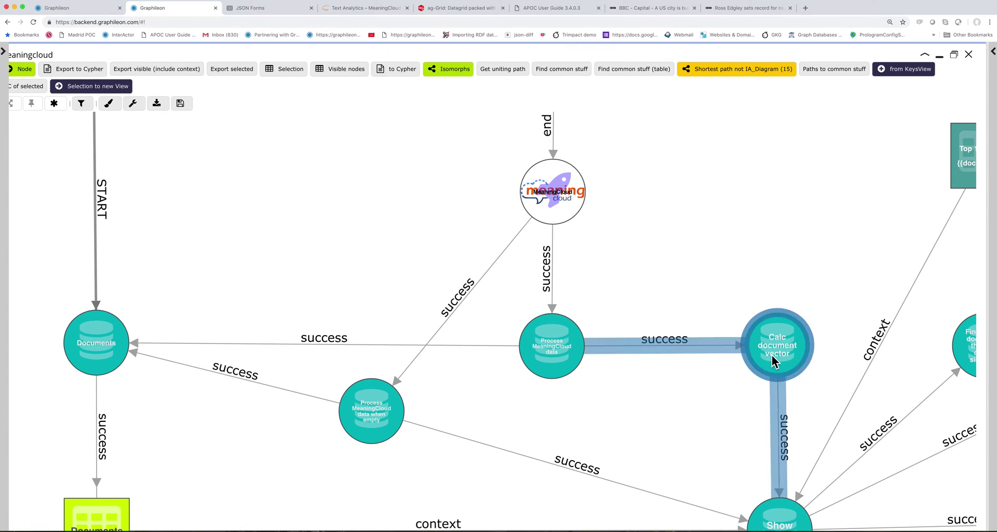
{"action": "right_click", "coordinate": [776, 348]}
{"action": "left_click", "coordinate": [788, 358]}
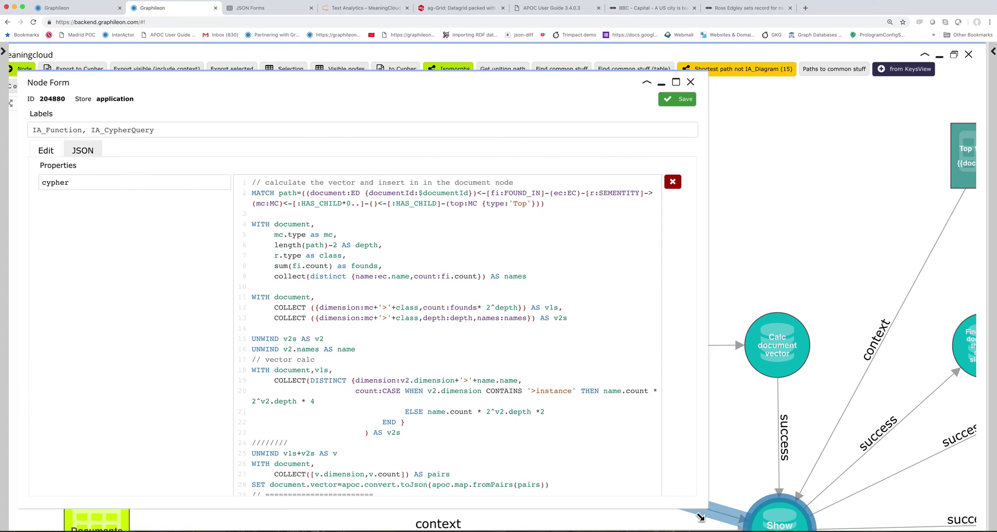
{"action": "scroll", "coordinate": [402, 259], "scroll_direction": "down", "scroll_amount": 2}
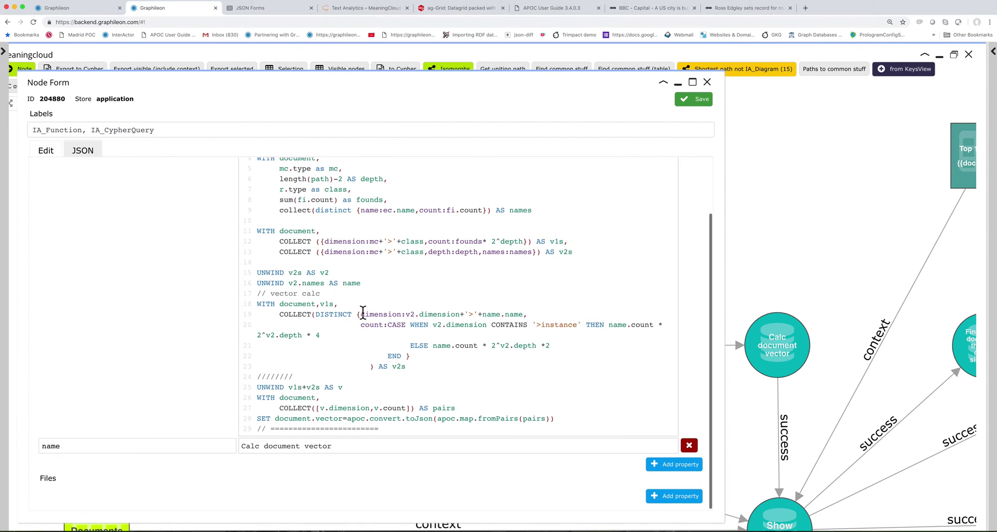
{"action": "left_click_drag", "start_coordinate": [257, 420], "coordinate": [585, 419]}
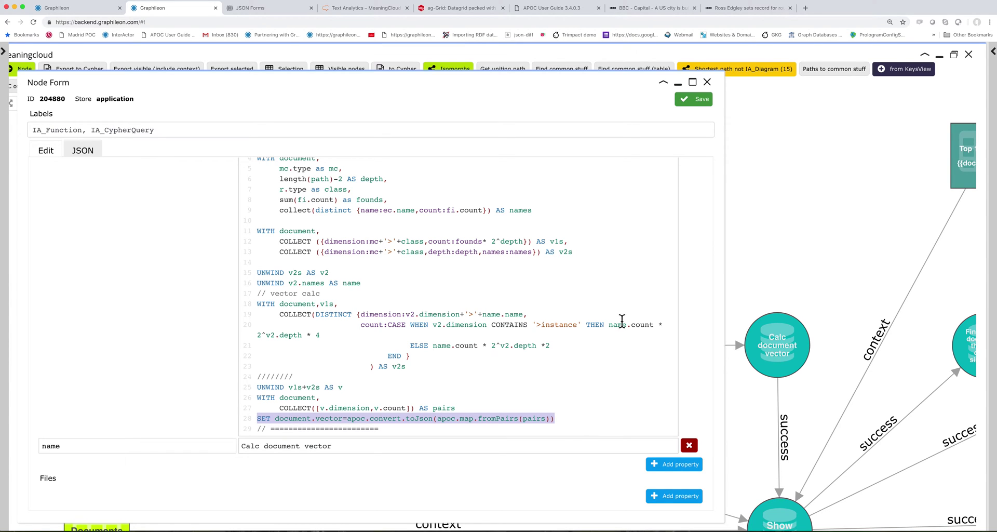
Step: Review the Find similar documents query, highlighting the manual cosine calculation and similarity expression, then close it
{"action": "left_click", "coordinate": [707, 82]}
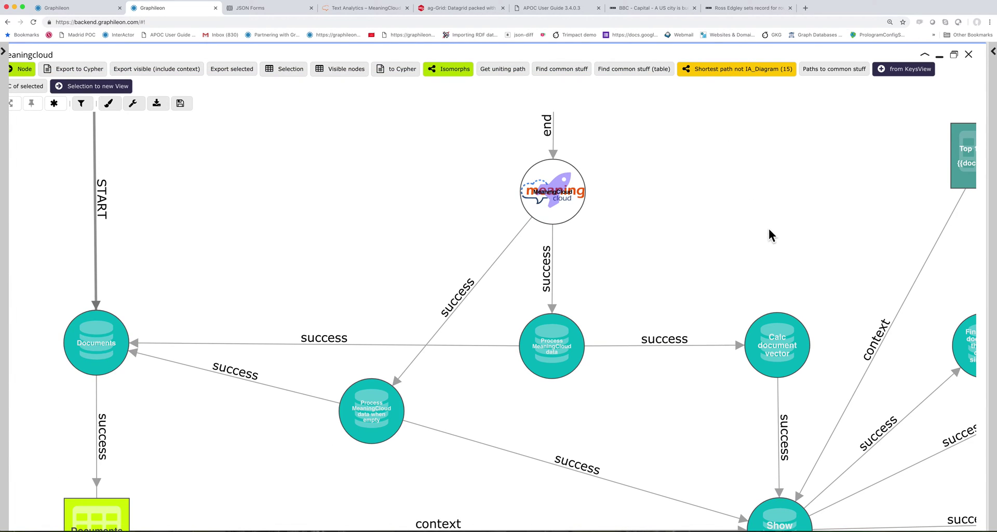
{"action": "left_click_drag", "start_coordinate": [769, 235], "coordinate": [542, 125]}
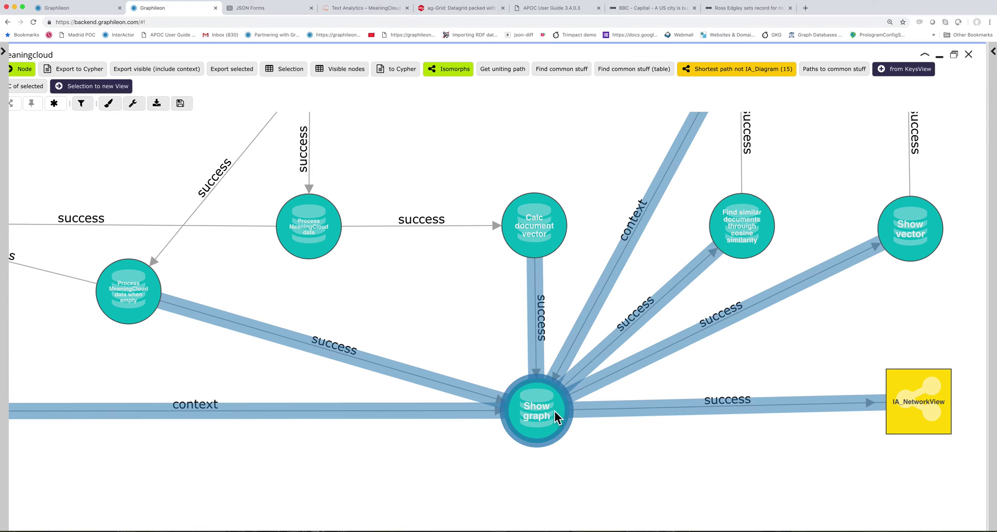
{"action": "right_click", "coordinate": [743, 234]}
{"action": "left_click", "coordinate": [752, 242]}
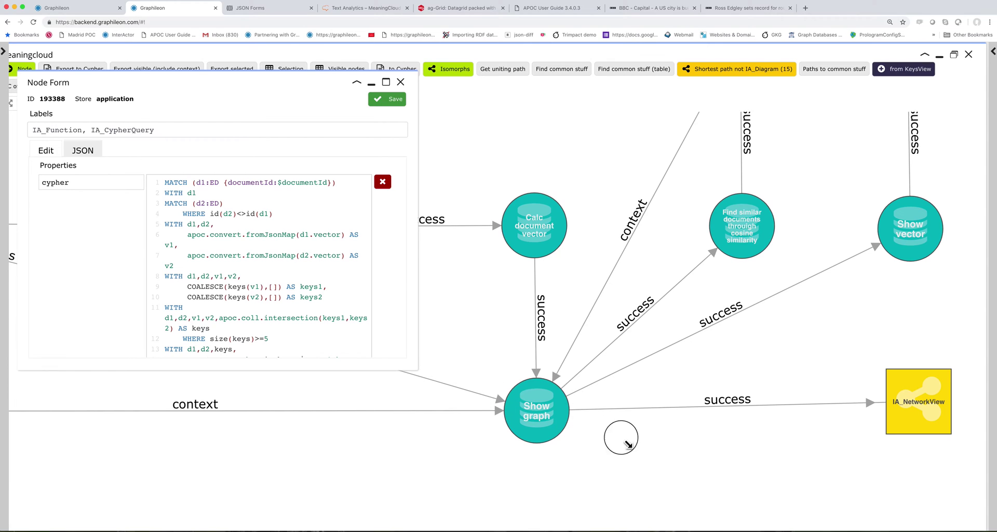
{"action": "left_click_drag", "start_coordinate": [674, 482], "coordinate": [670, 474]}
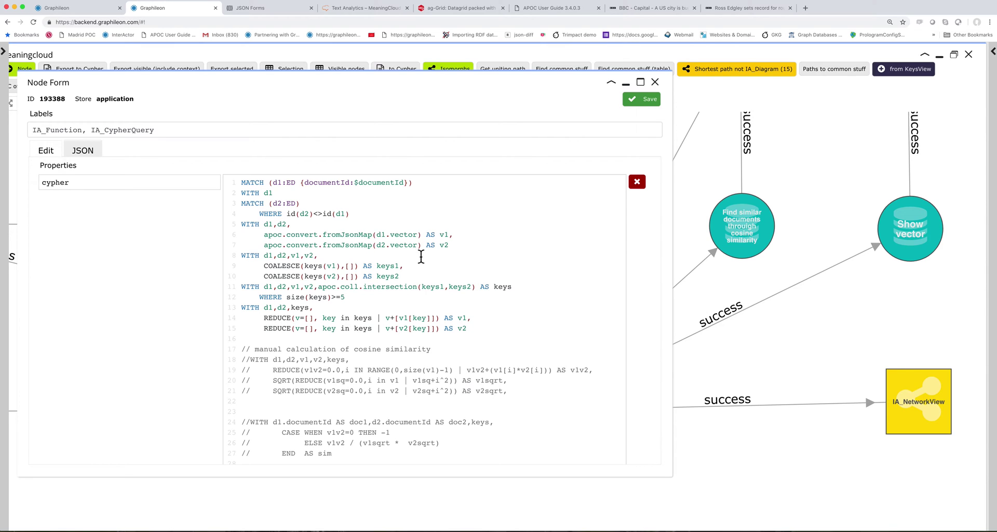
{"action": "scroll", "coordinate": [403, 253], "scroll_direction": "down", "scroll_amount": 5}
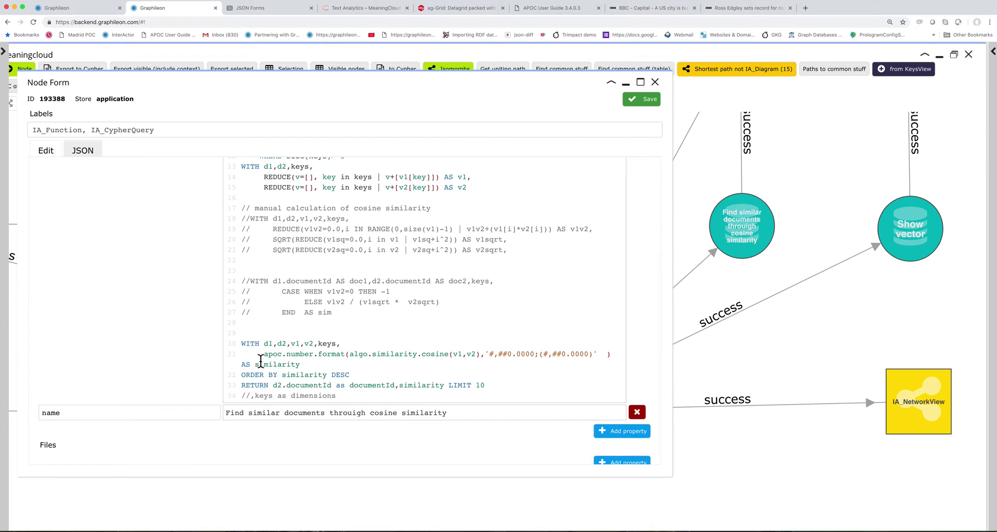
{"action": "left_click_drag", "start_coordinate": [245, 208], "coordinate": [387, 322]}
{"action": "left_click_drag", "start_coordinate": [267, 359], "coordinate": [607, 357]}
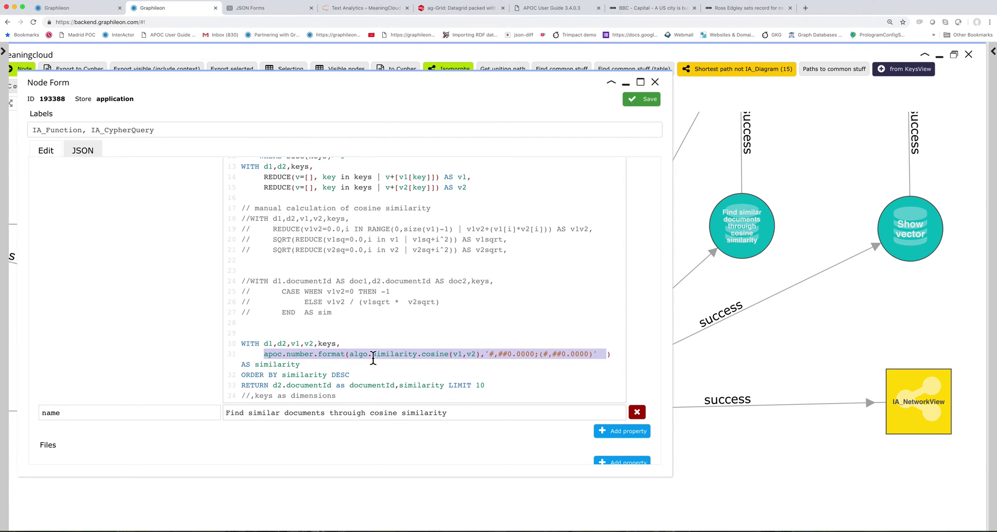
{"action": "left_click", "coordinate": [656, 84]}
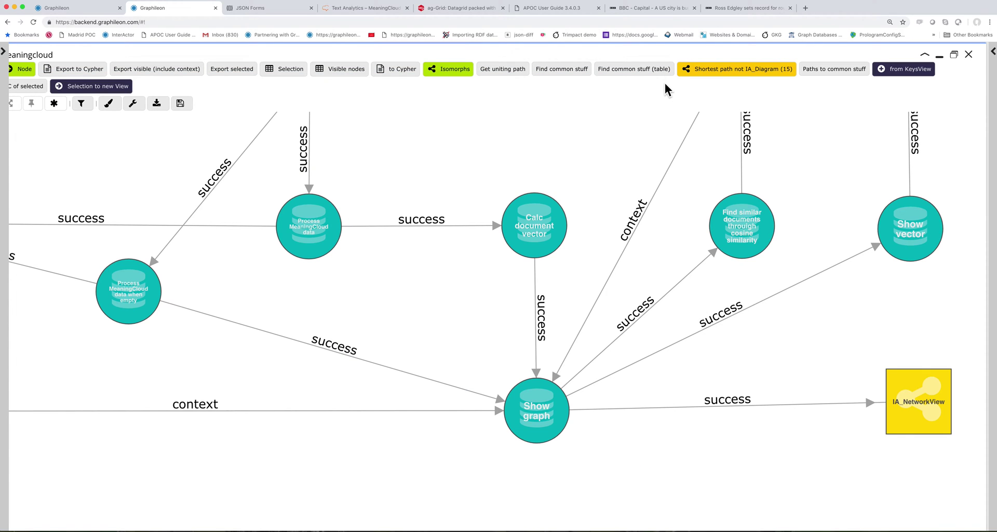
Step: Extend Amy's text with her husband being 'from cuba.' and 'Amy dirves a Volkswagen car.'
{"action": "left_click", "coordinate": [88, 11]}
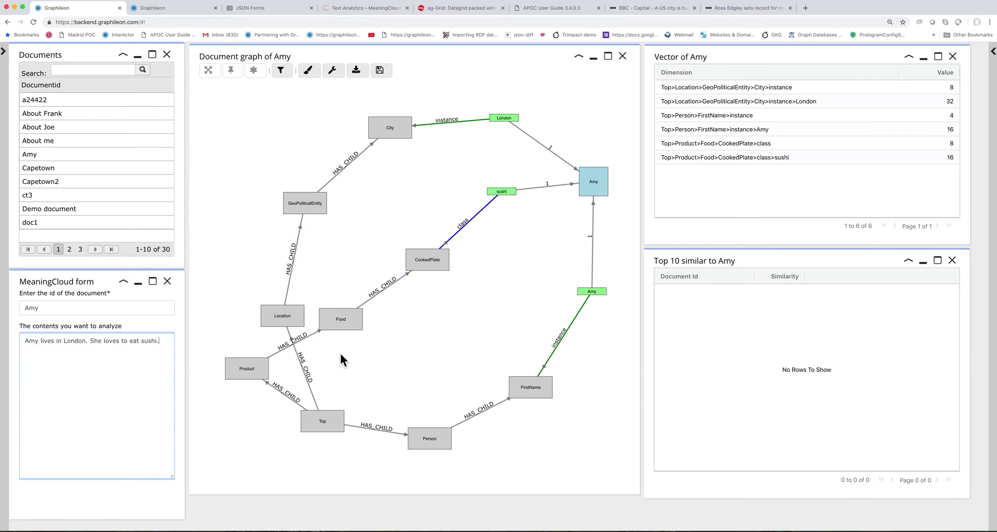
{"action": "left_click", "coordinate": [428, 260]}
{"action": "type", "text": "from cu"}
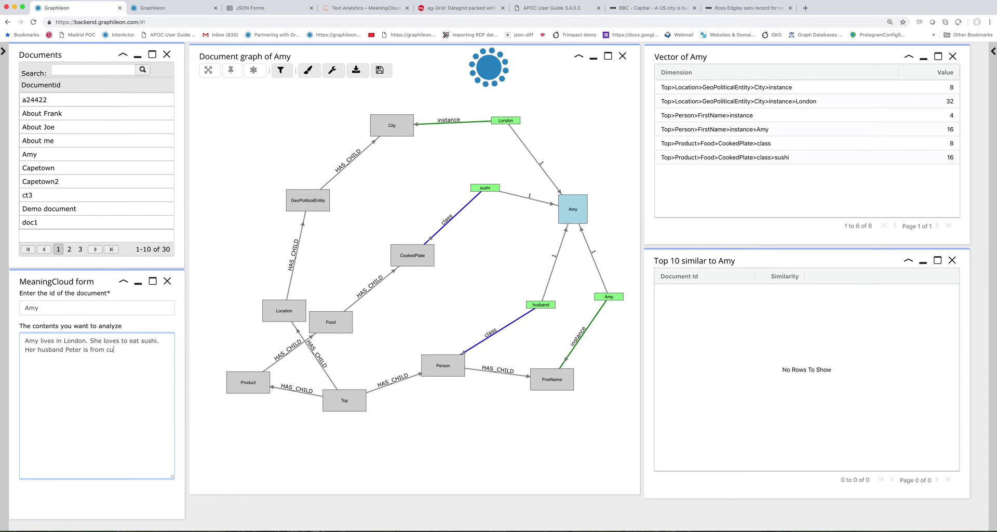
{"action": "type", "text": "ba."}
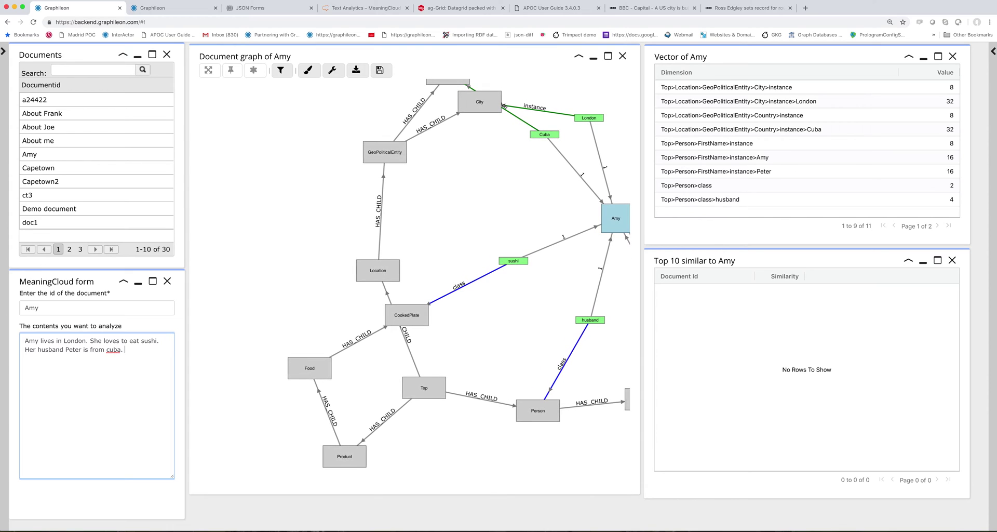
{"action": "type", "text": "Amy dir"}
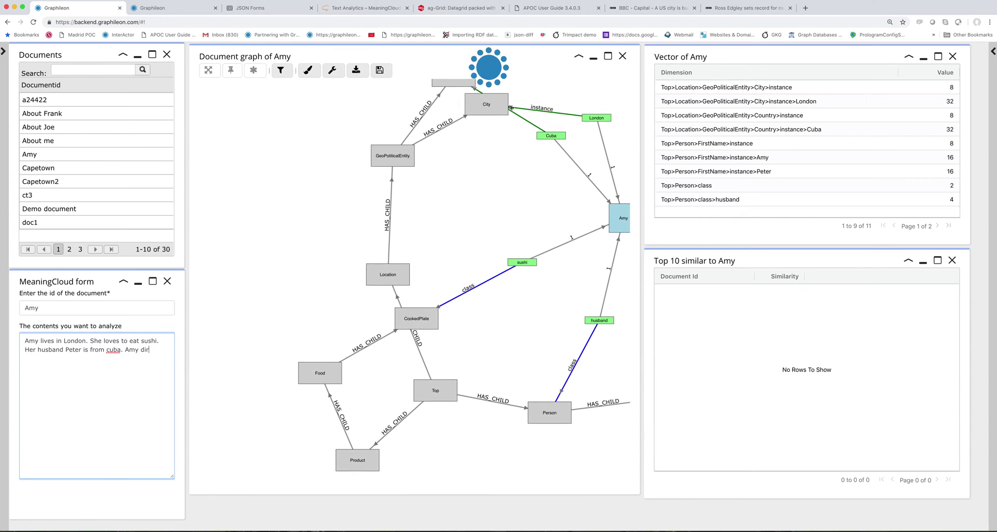
{"action": "type", "text": "ves a Vol"}
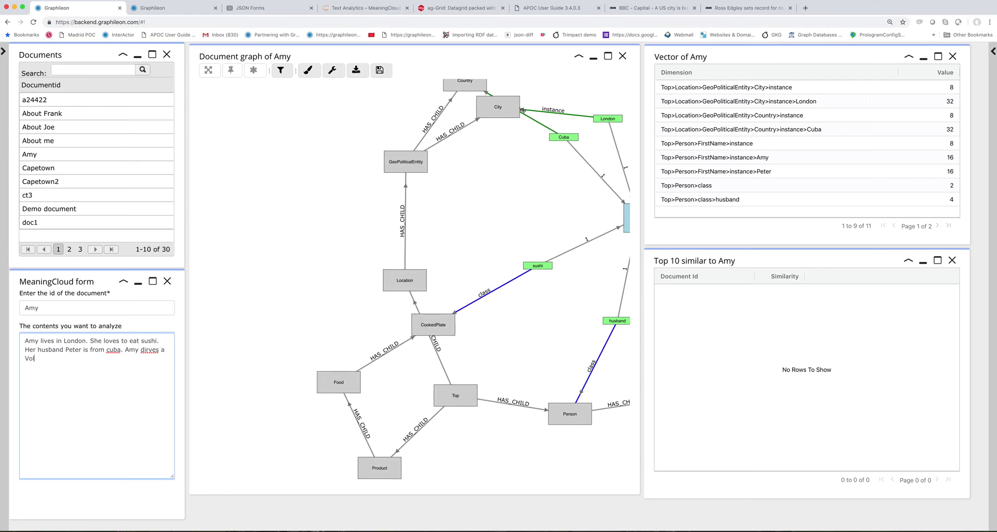
{"action": "type", "text": "kswagen car"}
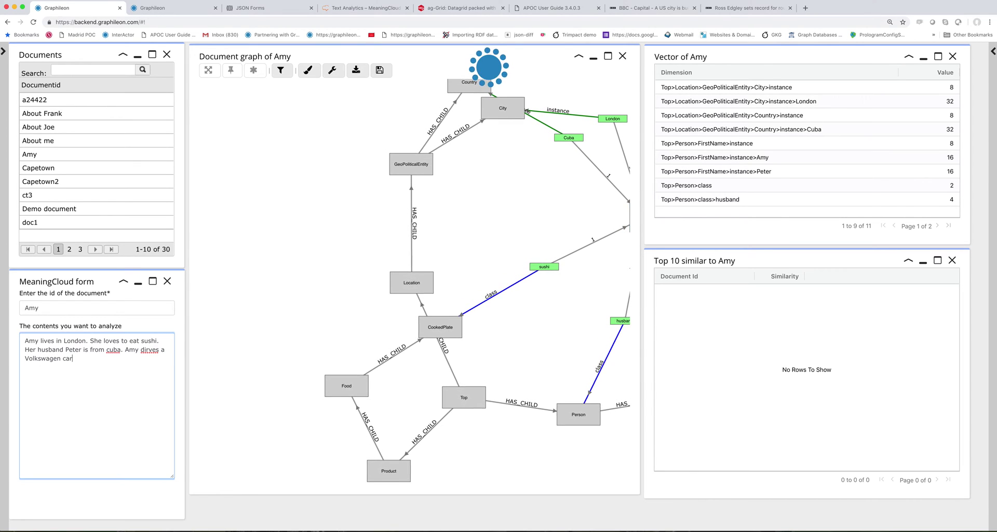
{"action": "type", "text": "."}
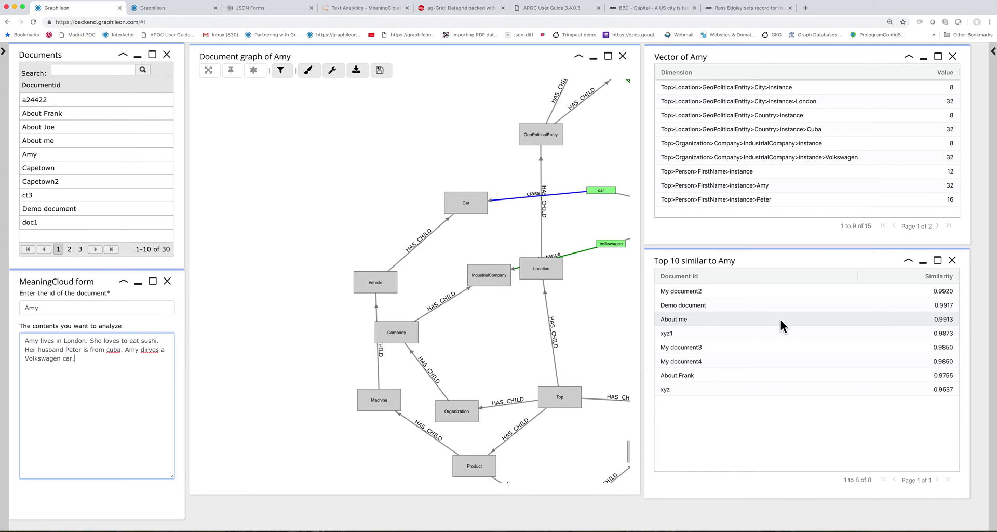
Step: Show the common dimensions of About me and Amy, move the comparison aside, then close it
{"action": "right_click", "coordinate": [739, 322]}
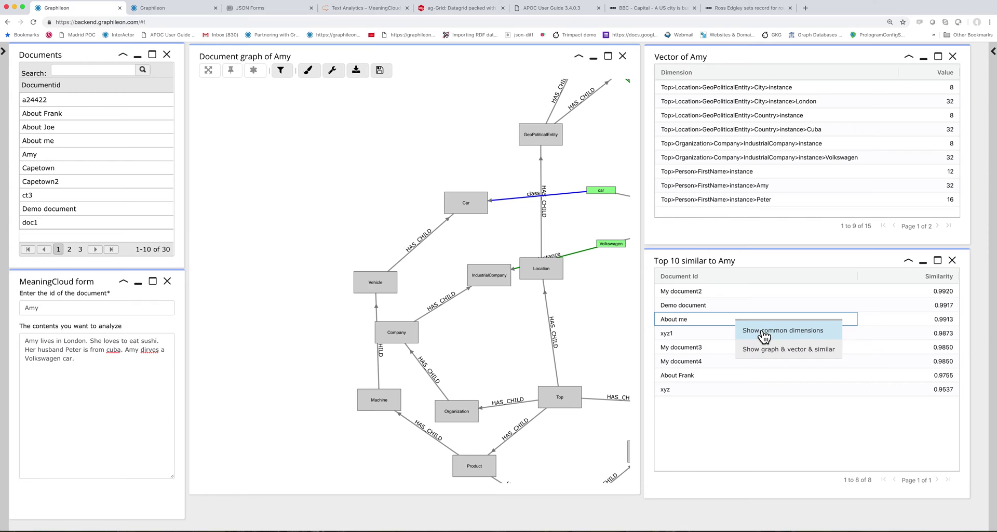
{"action": "left_click", "coordinate": [763, 332]}
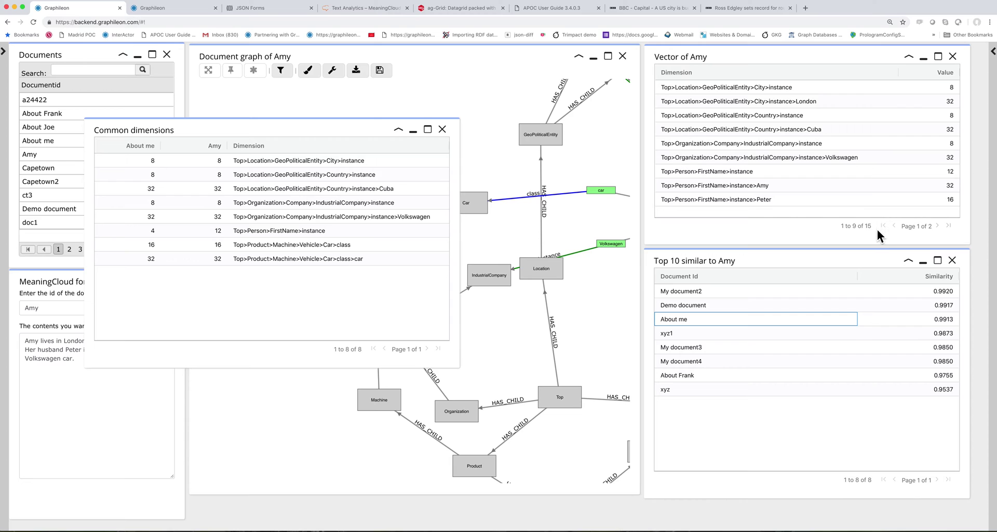
{"action": "mouse_move", "coordinate": [873, 244]}
{"action": "left_mouse_down"}
{"action": "mouse_move", "coordinate": [882, 411]}
{"action": "mouse_move", "coordinate": [874, 238]}
{"action": "mouse_move", "coordinate": [873, 253]}
{"action": "left_mouse_up"}
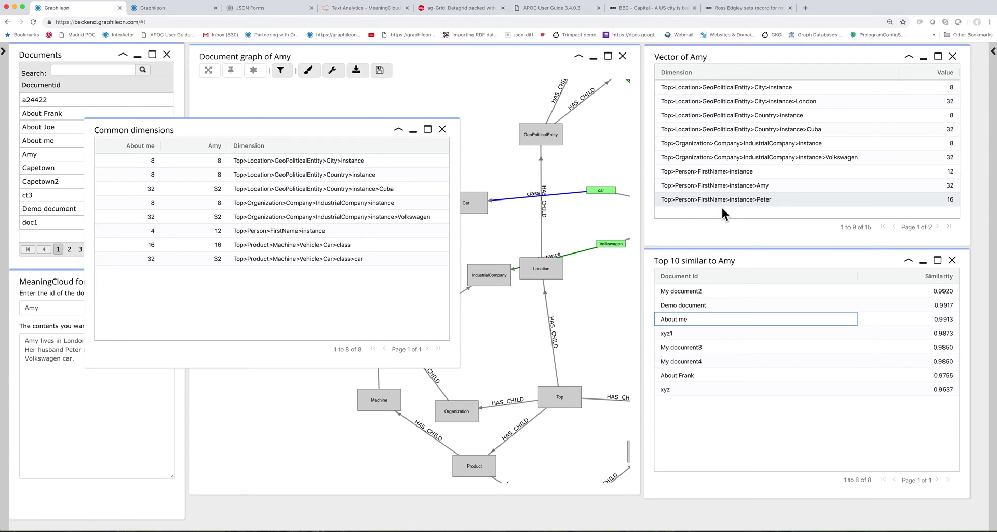
{"action": "left_click_drag", "start_coordinate": [271, 127], "coordinate": [383, 117]}
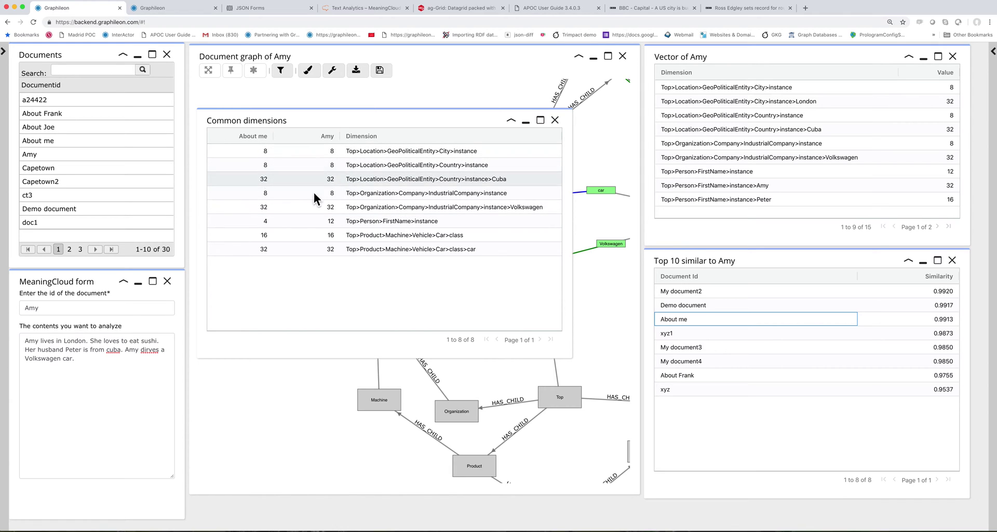
{"action": "left_click", "coordinate": [555, 120]}
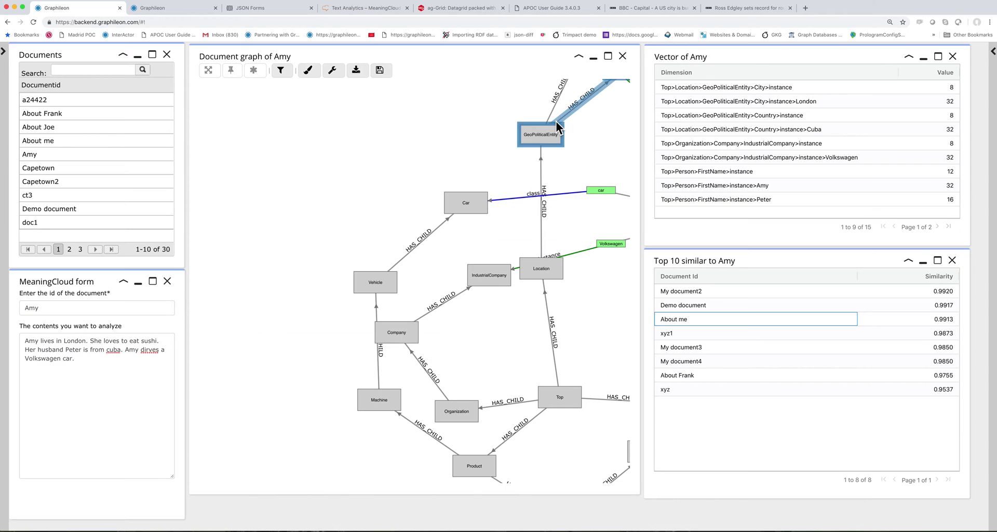
Step: Load the About me document's graph, 14-dimension vector and similar documents, led by xyz1
{"action": "right_click", "coordinate": [702, 320]}
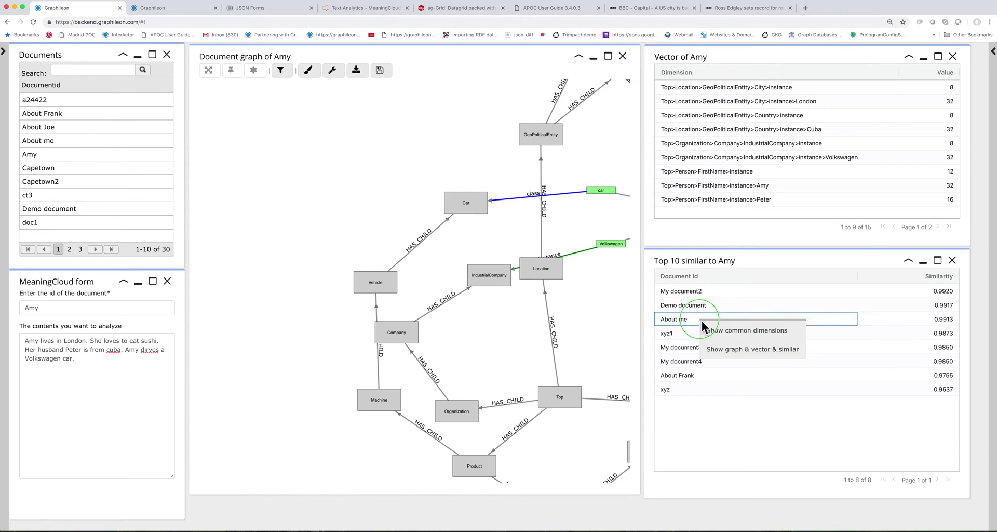
{"action": "left_click", "coordinate": [728, 351]}
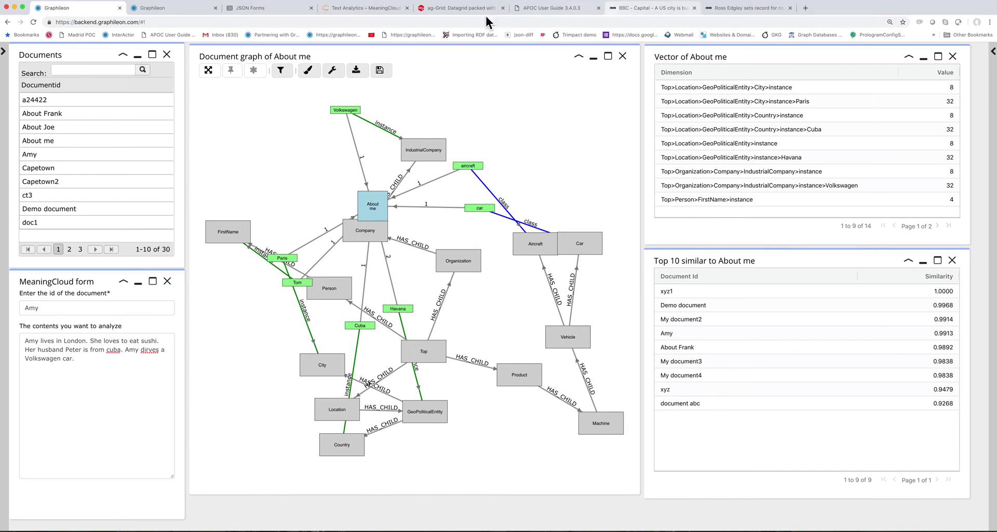
Step: Copy the tiny homes article's opening paragraphs, then select the Graphileon contents box text
{"action": "left_click", "coordinate": [641, 14]}
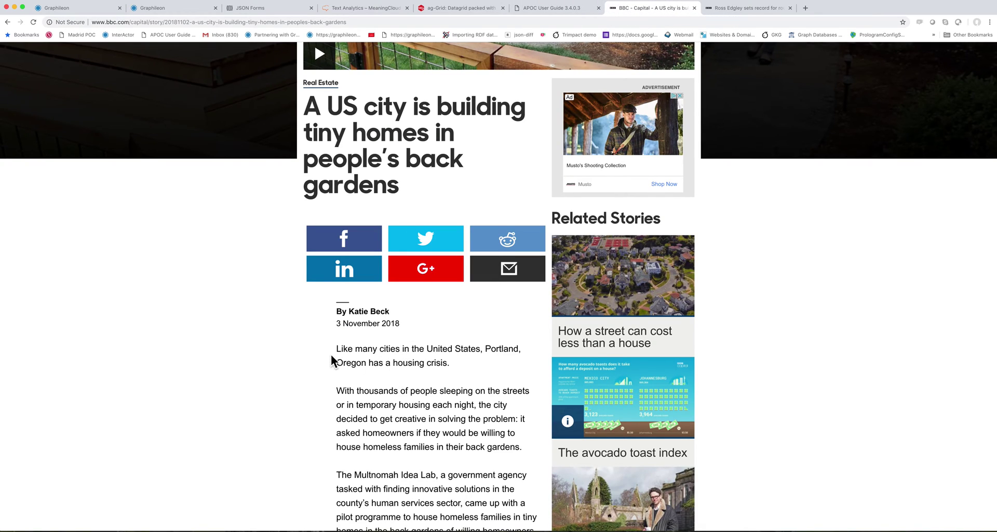
{"action": "left_click_drag", "start_coordinate": [340, 354], "coordinate": [458, 526]}
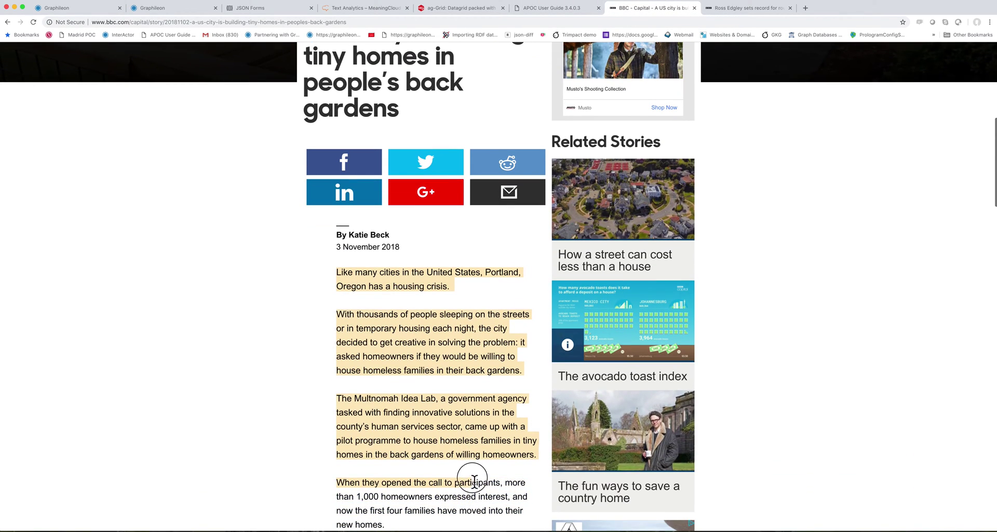
{"action": "left_click_drag", "start_coordinate": [473, 482], "coordinate": [472, 511]}
{"action": "scroll", "coordinate": [457, 519], "scroll_direction": "down", "scroll_amount": 3}
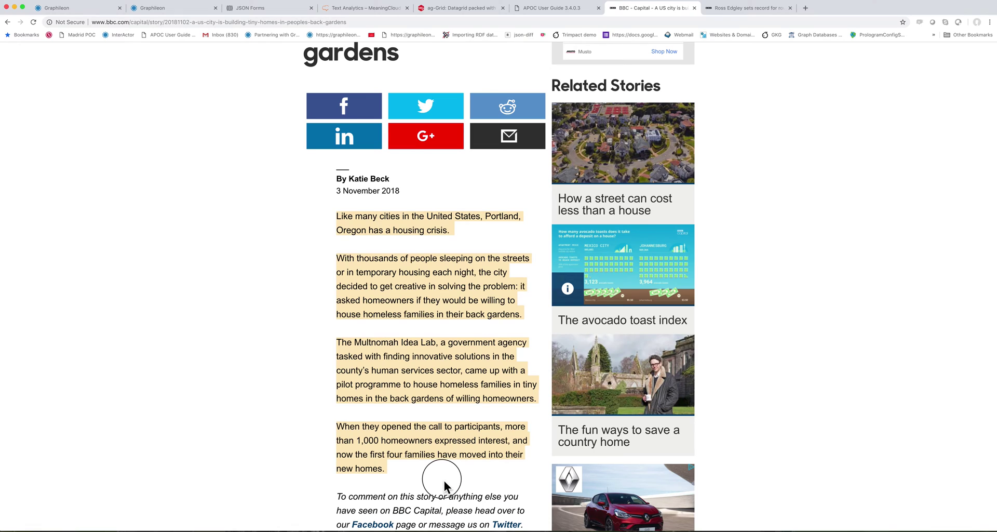
{"action": "left_click", "coordinate": [96, 8]}
{"action": "left_click_drag", "start_coordinate": [98, 379], "coordinate": [23, 344]}
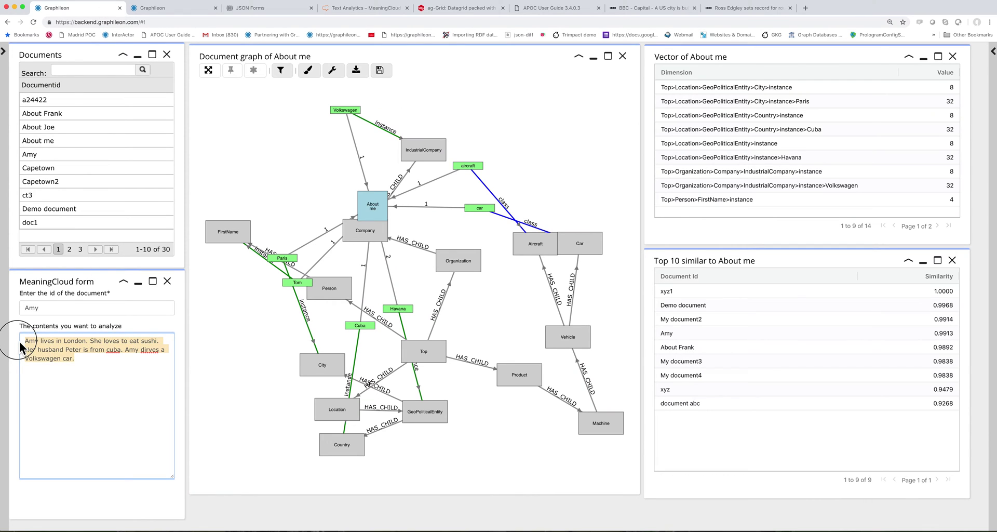
Step: Replace Amy's contents with the tiny homes text and review common dimensions with Capetown2
{"action": "key", "text": "super+v"}
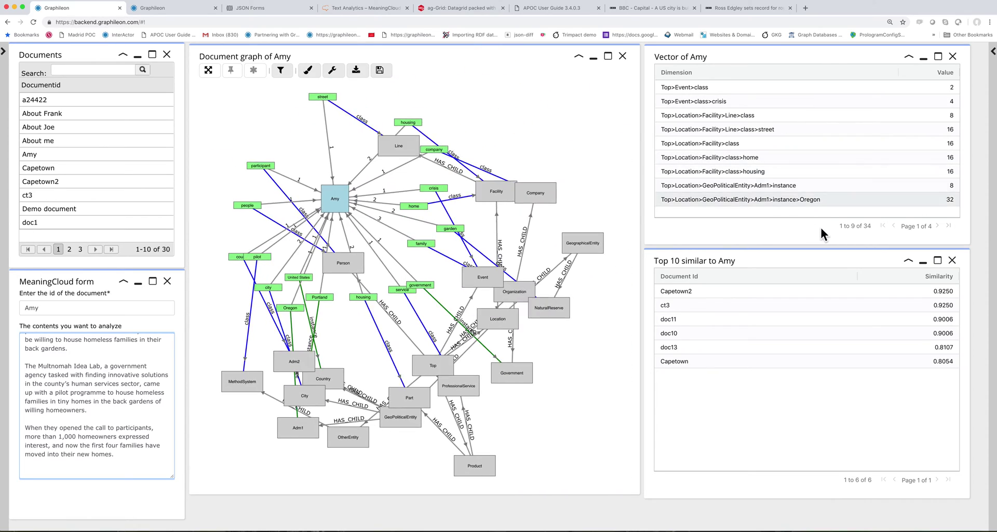
{"action": "left_click", "coordinate": [732, 292]}
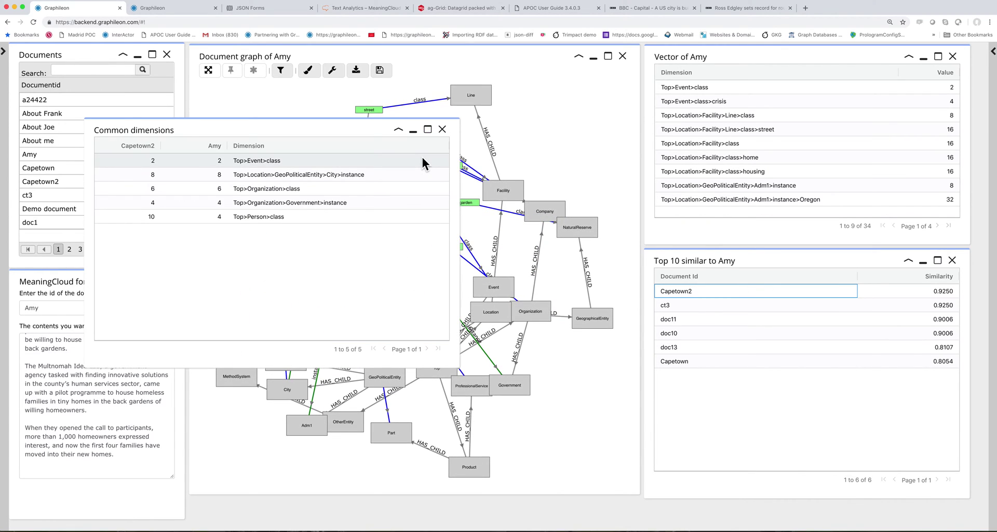
{"action": "left_click", "coordinate": [442, 129]}
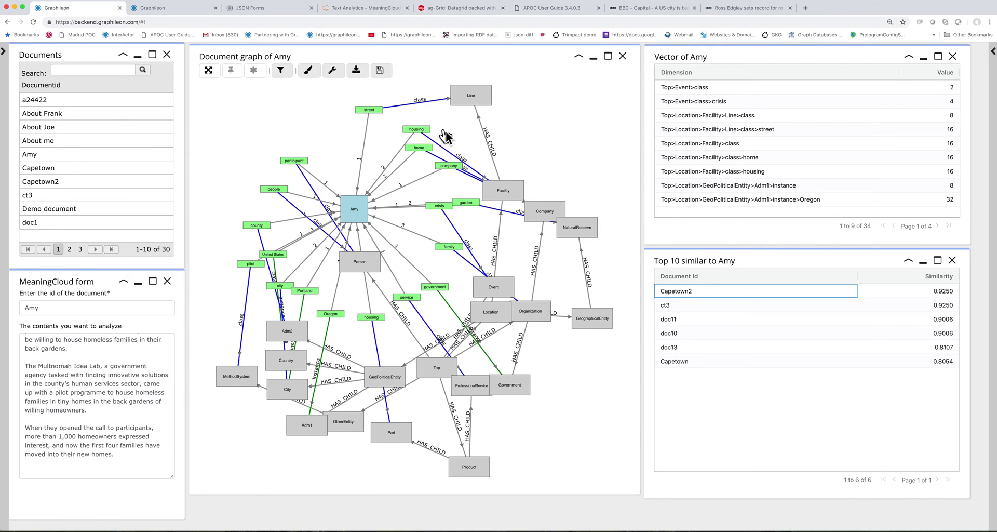
Step: Copy the Ross Edgley swim-around-Britain article paragraphs and return to the Graphileon dashboard
{"action": "left_click", "coordinate": [732, 7]}
{"action": "scroll", "coordinate": [358, 332], "scroll_direction": "down", "scroll_amount": 4}
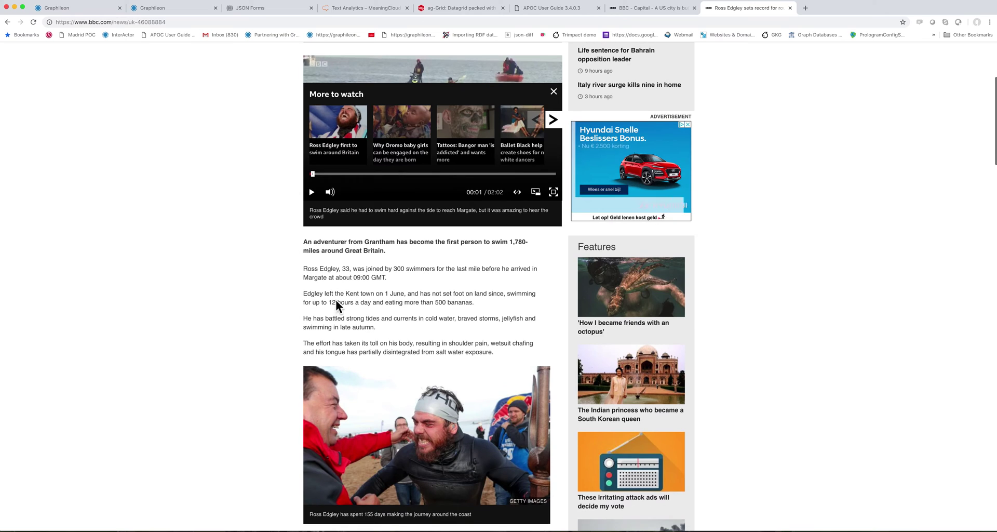
{"action": "left_click_drag", "start_coordinate": [307, 246], "coordinate": [506, 379]}
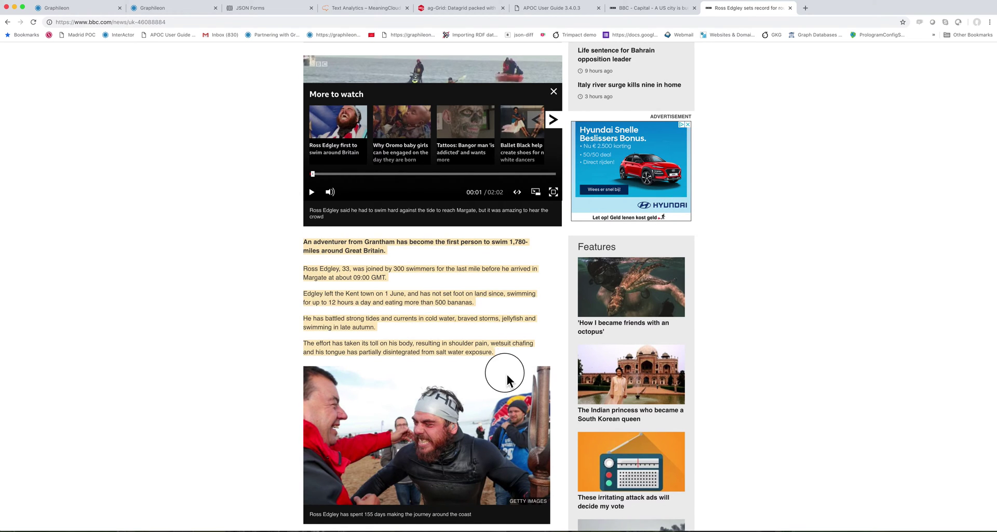
{"action": "left_click_drag", "start_coordinate": [506, 496], "coordinate": [344, 470]}
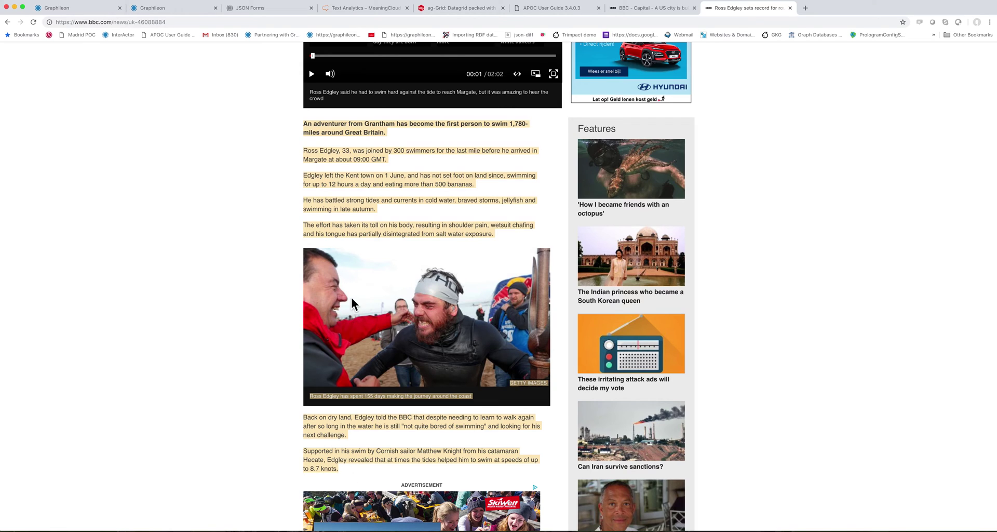
{"action": "left_click", "coordinate": [95, 9]}
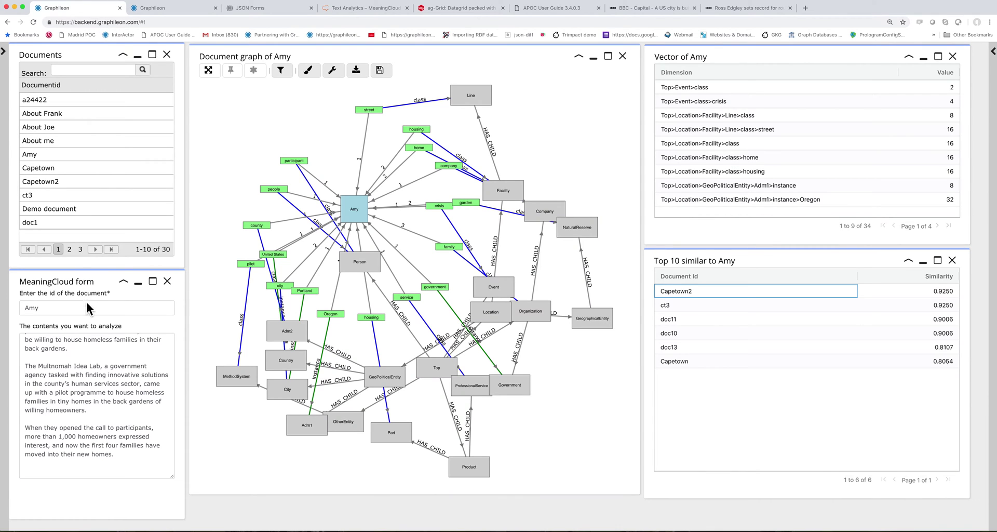
Step: Create a document named swim containing the pasted swimming article text
{"action": "type", "text": "swim"}
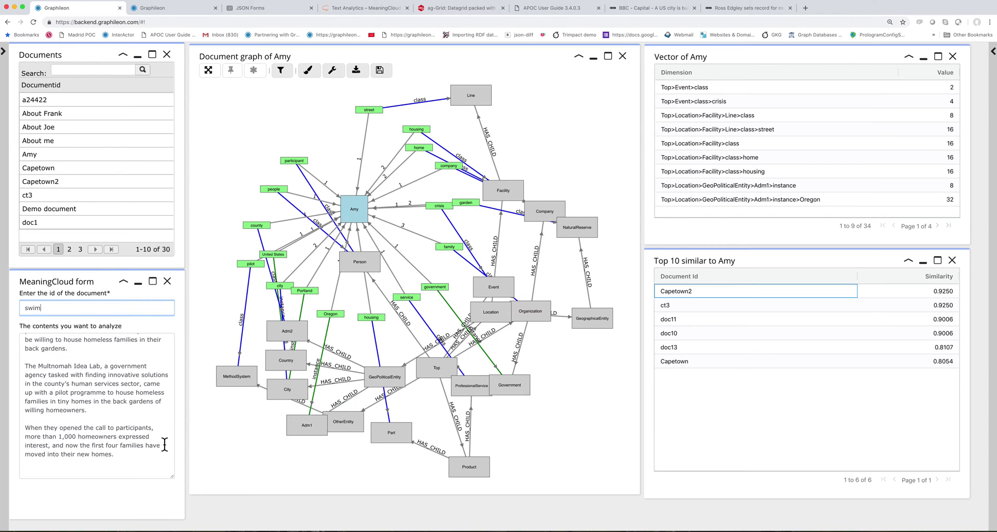
{"action": "left_click_drag", "start_coordinate": [85, 435], "coordinate": [21, 339]}
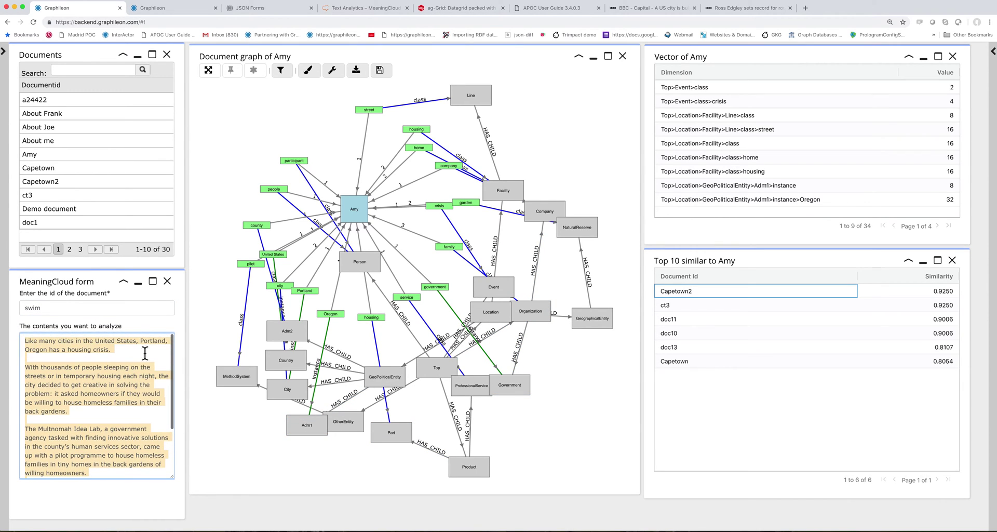
{"action": "key", "text": "super+v"}
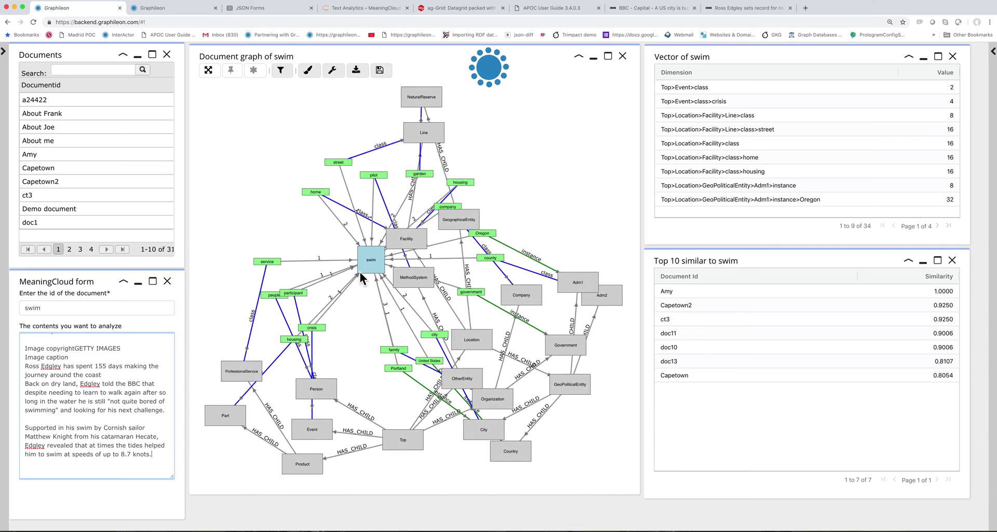
Step: Highlight the swim node's connections and compare its common dimensions with Capetown
{"action": "left_click", "coordinate": [359, 271]}
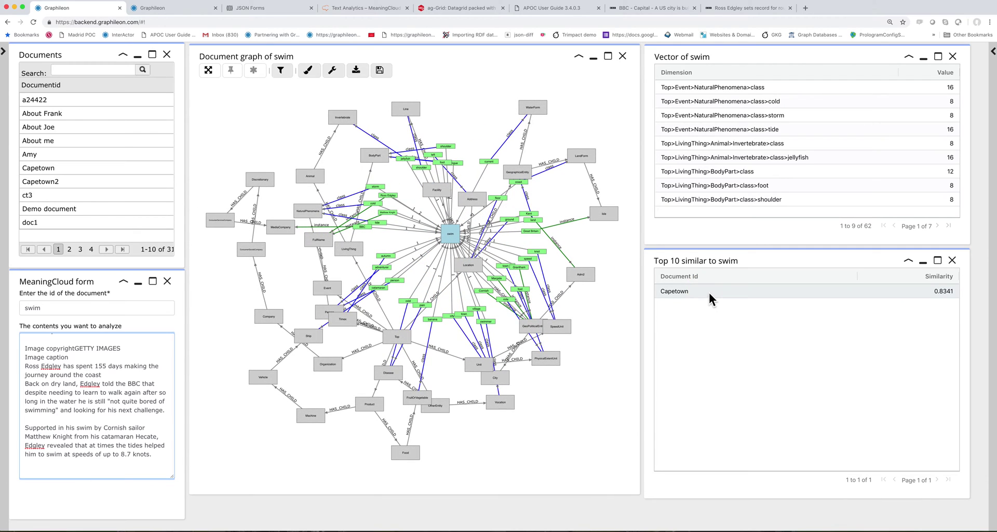
{"action": "right_click", "coordinate": [721, 294]}
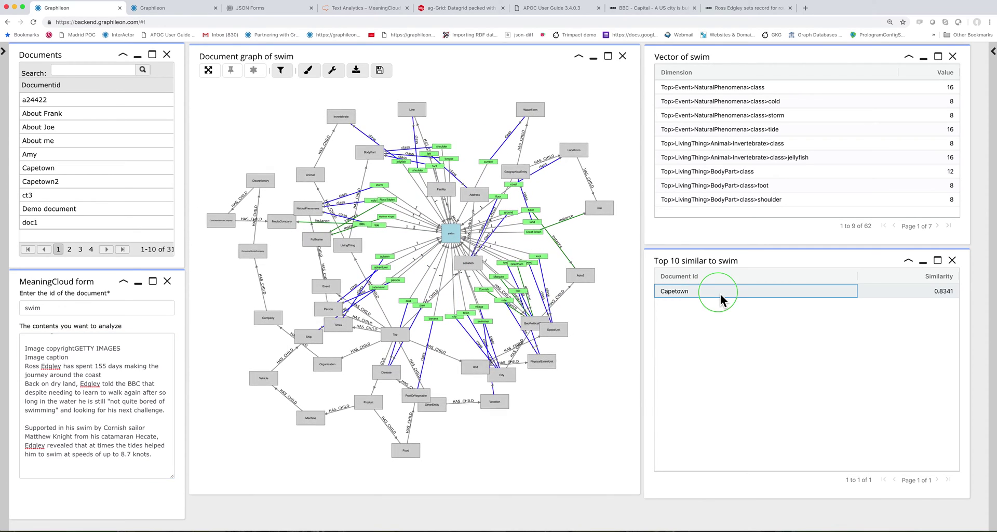
{"action": "left_click", "coordinate": [734, 303]}
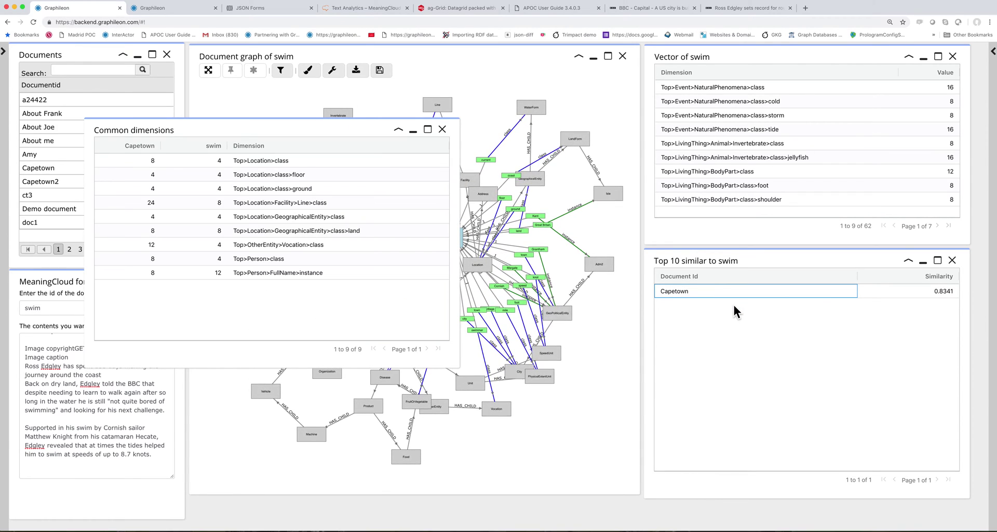
{"action": "left_click", "coordinate": [442, 130]}
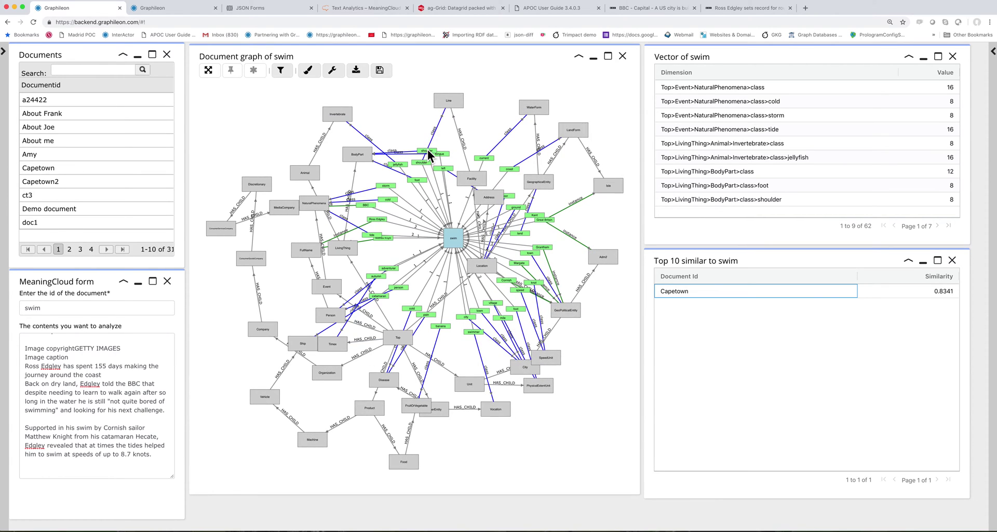
{"action": "left_click", "coordinate": [5, 54]}
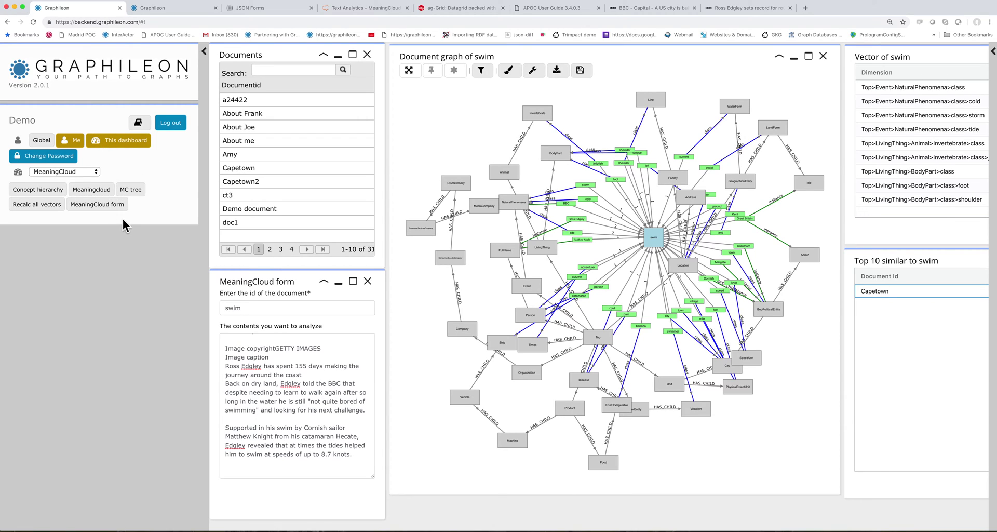
Step: Display the concept hierarchy graph, set its gravity to 0, then close it
{"action": "left_click", "coordinate": [49, 191]}
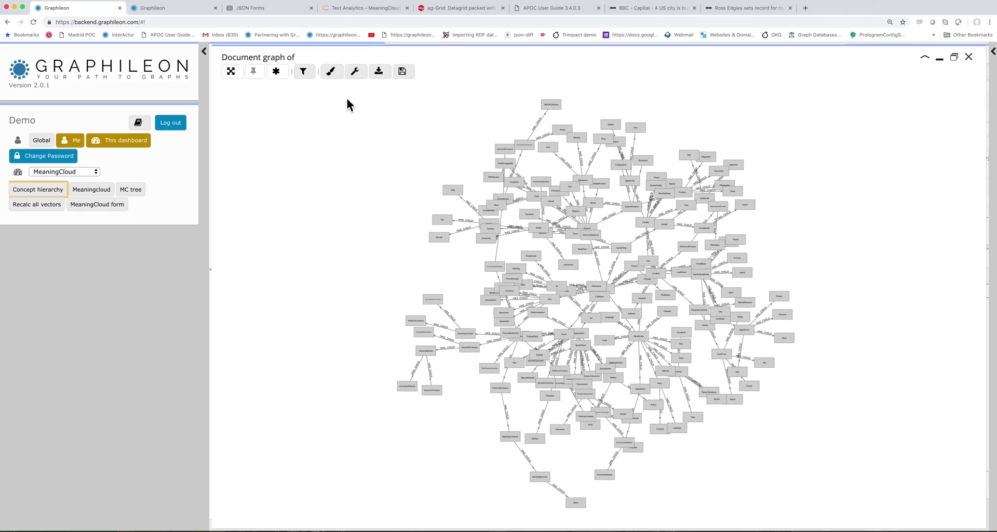
{"action": "left_click", "coordinate": [355, 71]}
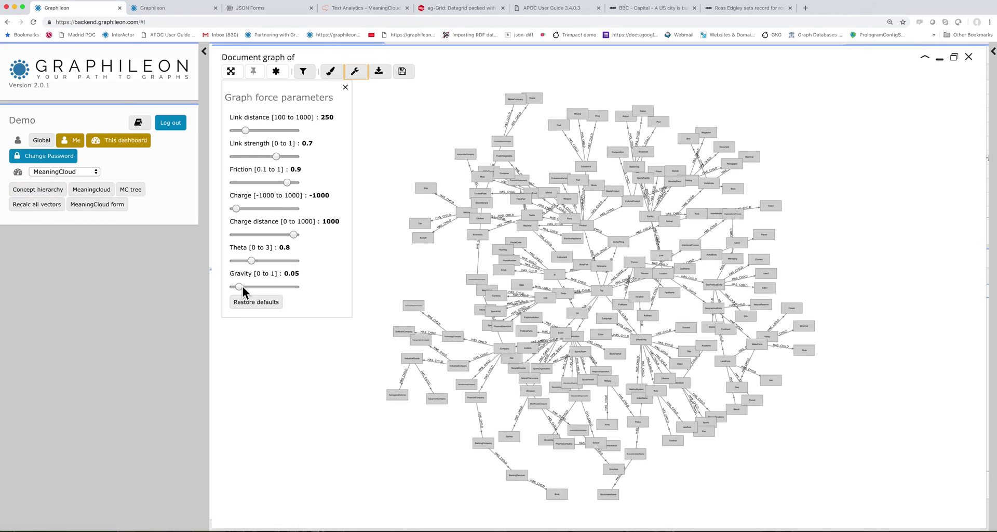
{"action": "left_click_drag", "start_coordinate": [240, 287], "coordinate": [225, 294]}
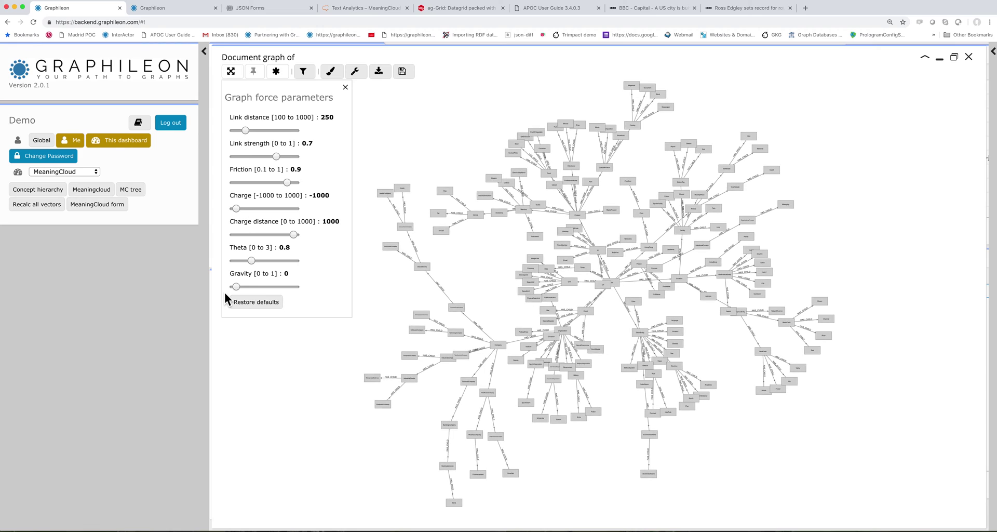
{"action": "left_click", "coordinate": [968, 57]}
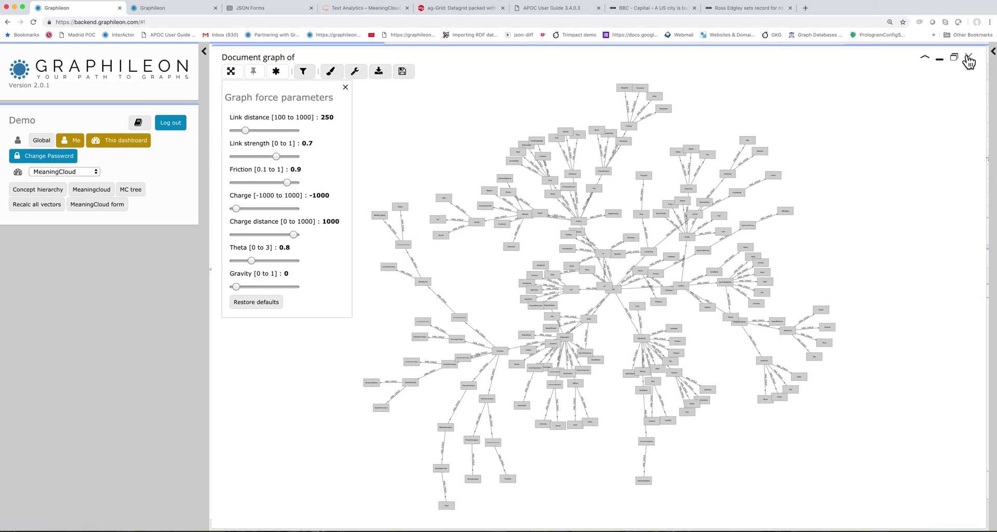